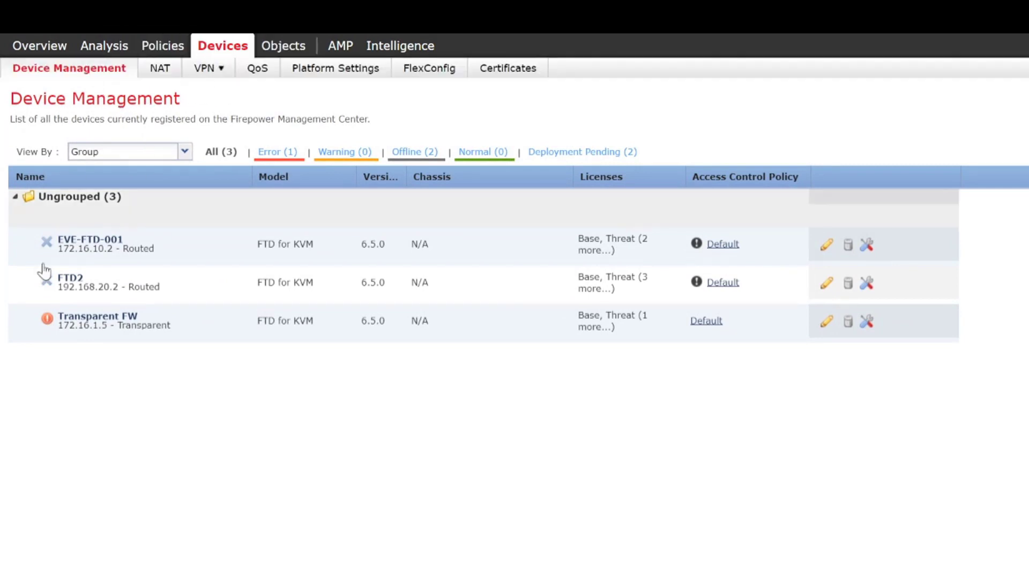
Step: Edit the Transparent FW device to list its GigabitEthernet0/0–0/3 interfaces
click(825, 320)
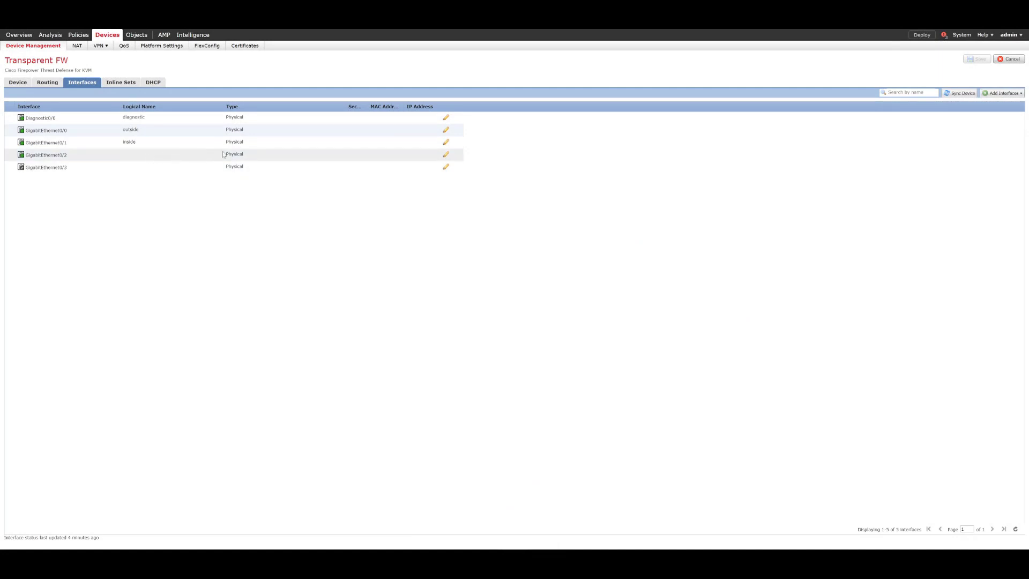
Step: Edit GigabitEthernet0/2, naming it Passive and setting its mode to Passive
click(446, 156)
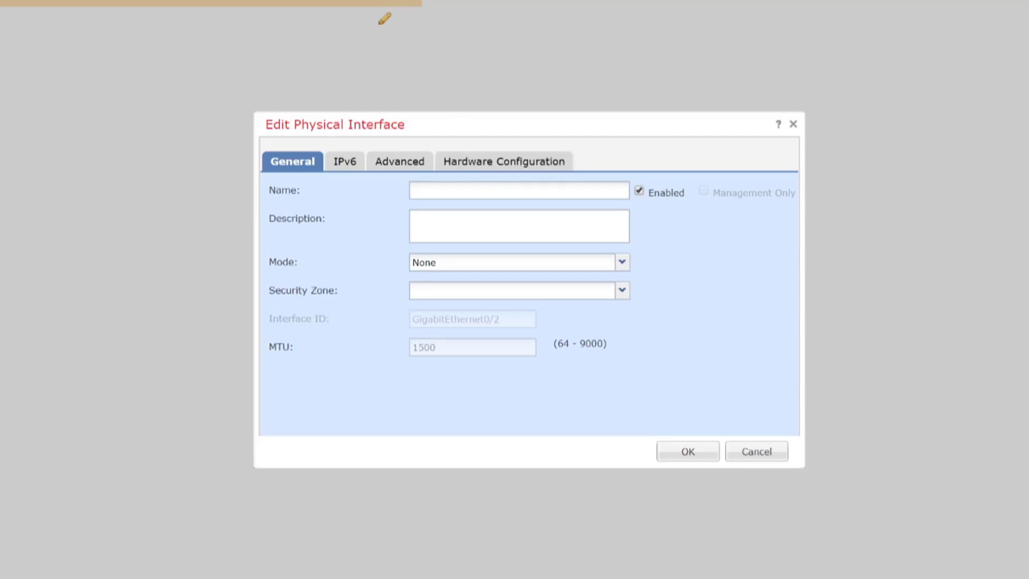
click(413, 190)
text(Passive)
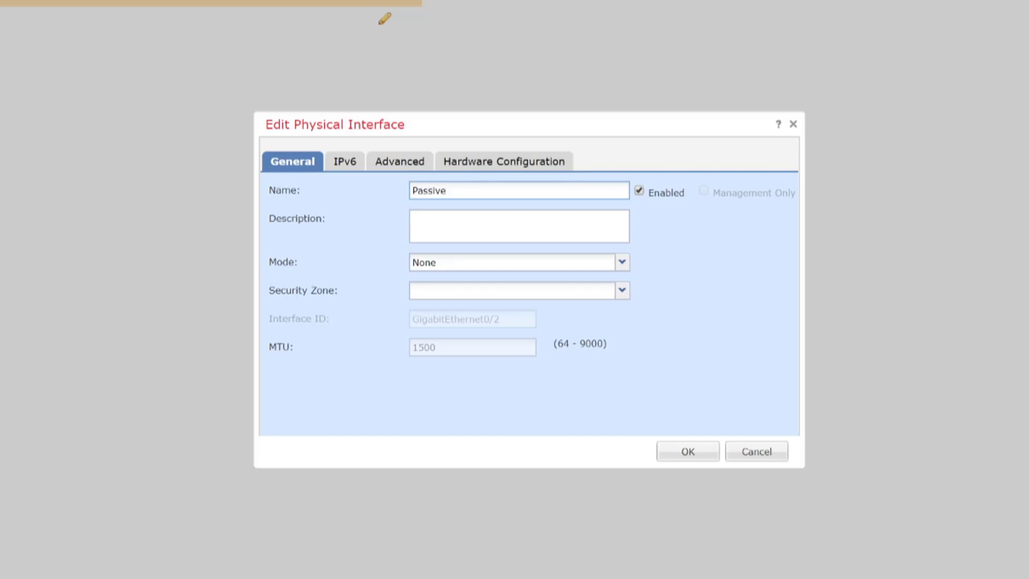
click(513, 264)
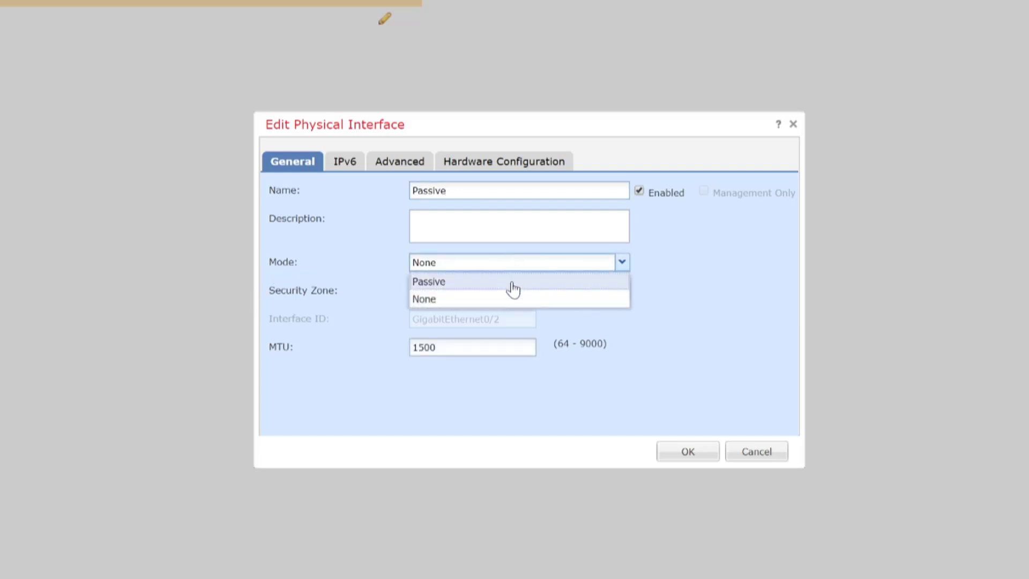
click(443, 284)
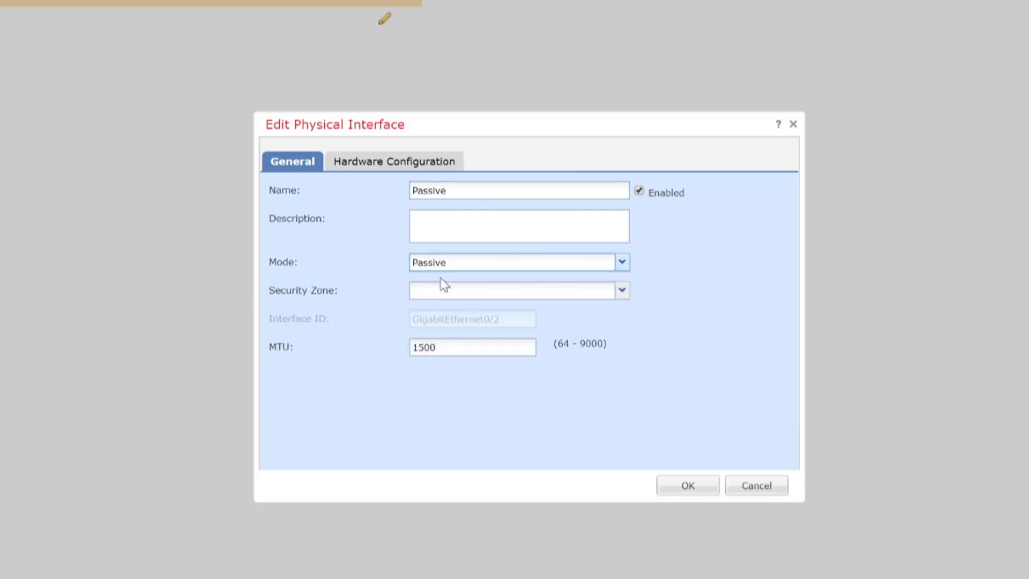
click(499, 265)
click(486, 298)
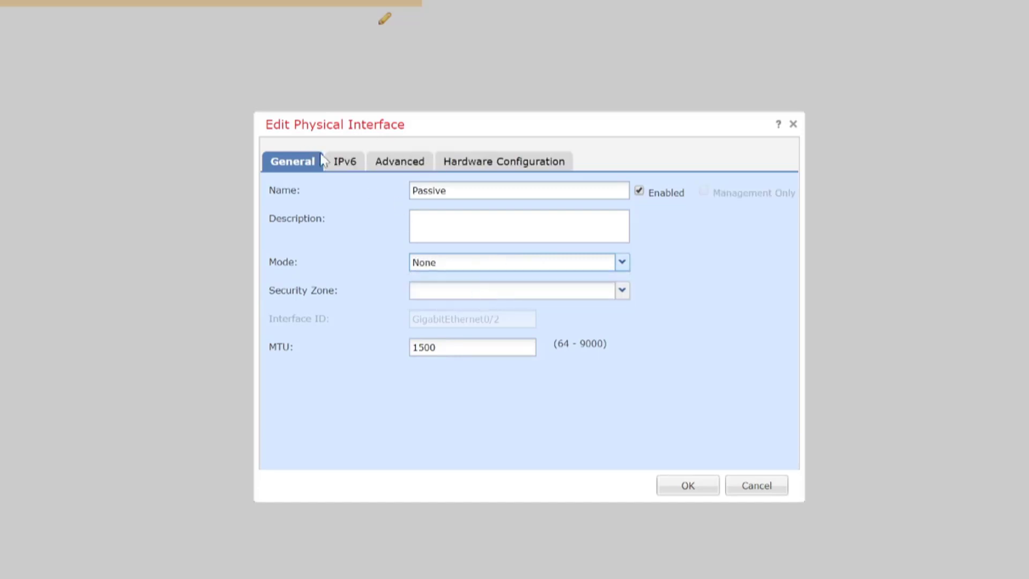
click(506, 263)
click(498, 283)
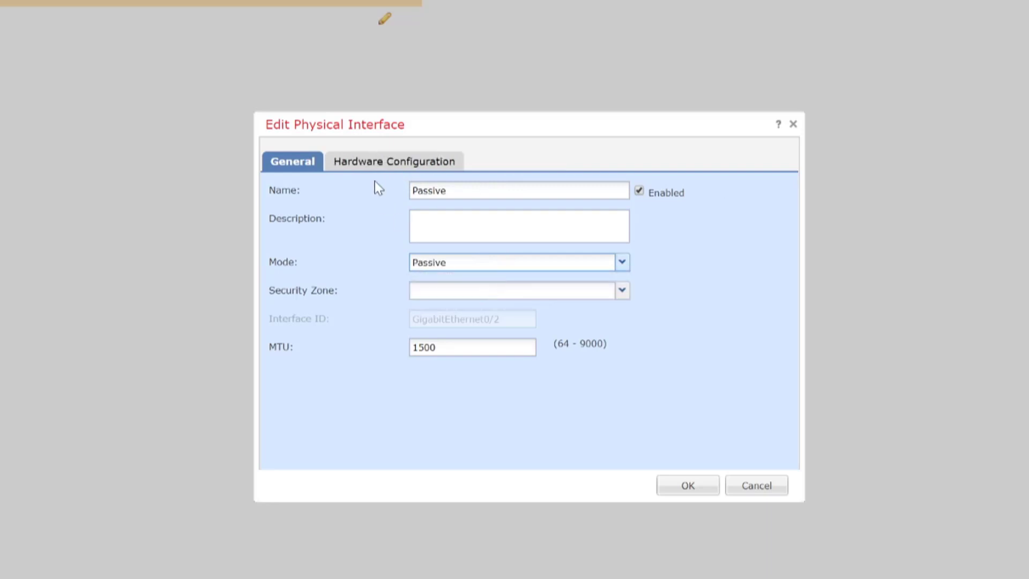
Step: Review the interface's duplex and speed settings and leave the security zone empty
click(393, 162)
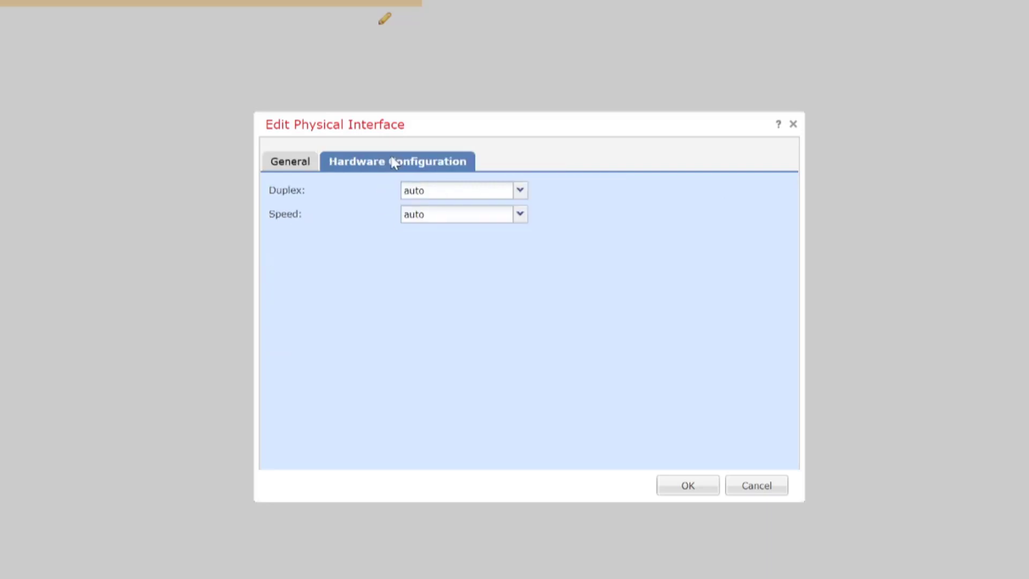
click(289, 166)
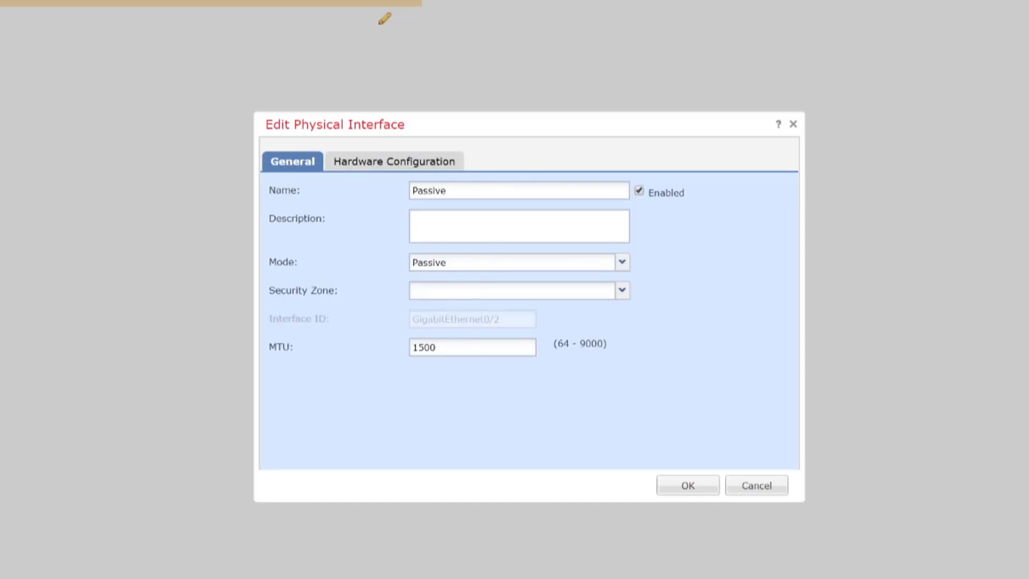
click(622, 289)
click(621, 288)
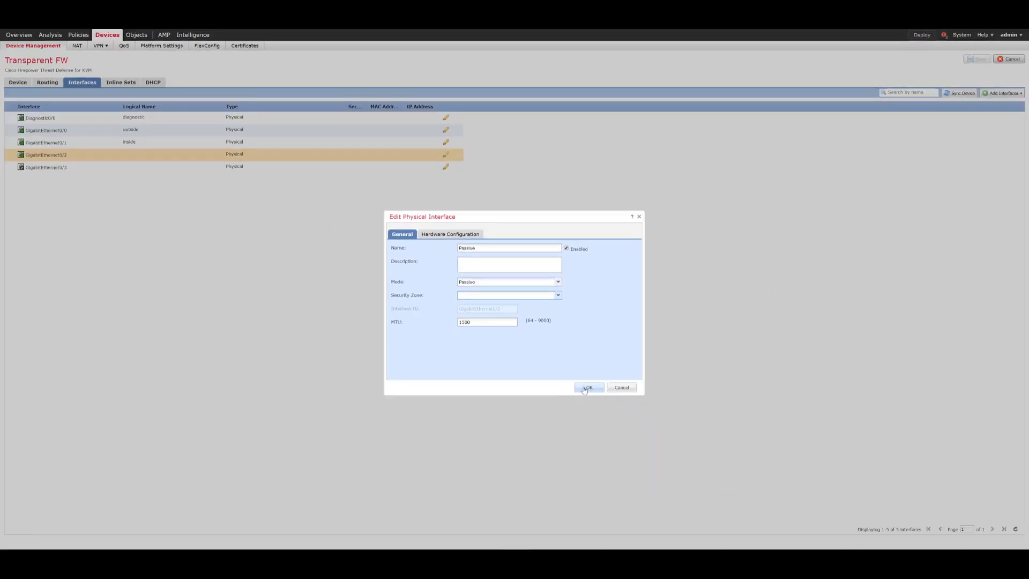
Step: Confirm the GigabitEthernet0/2 settings and save the Transparent FW interface changes
click(585, 388)
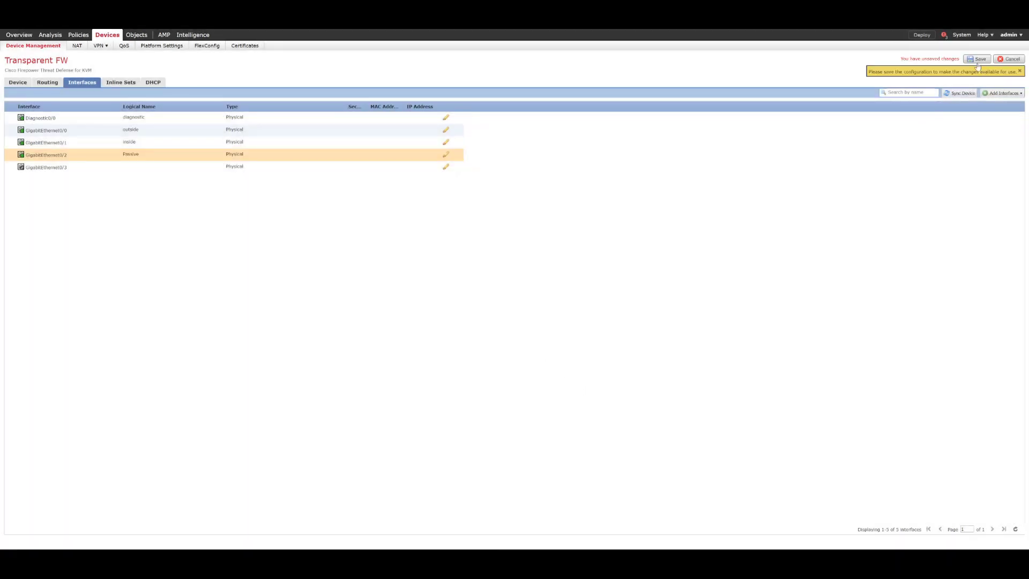
click(978, 60)
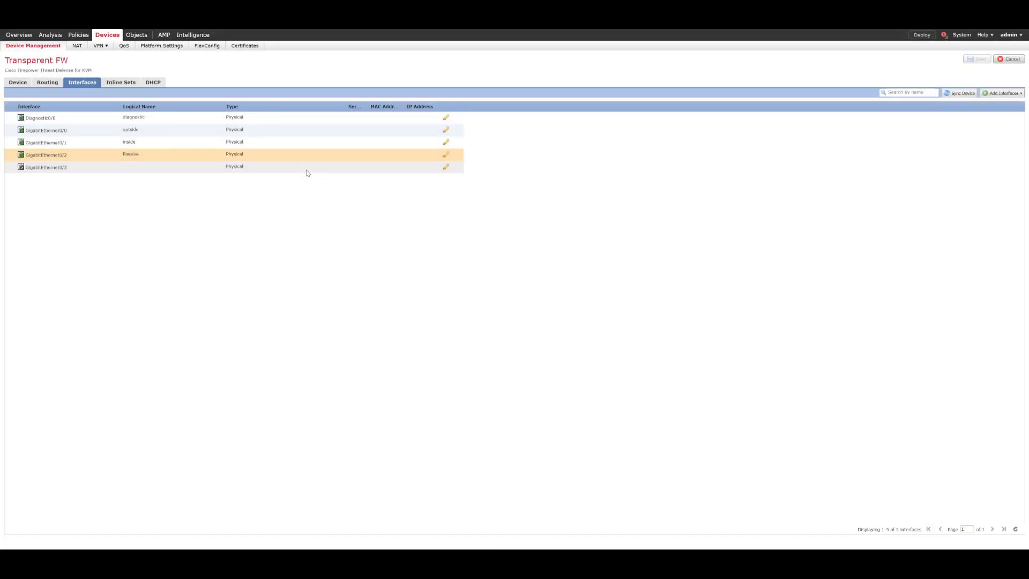
Step: Edit the Default access control policy with default action Intrusion Prevention: TAP Policy
mouse_move(79, 37)
click(38, 46)
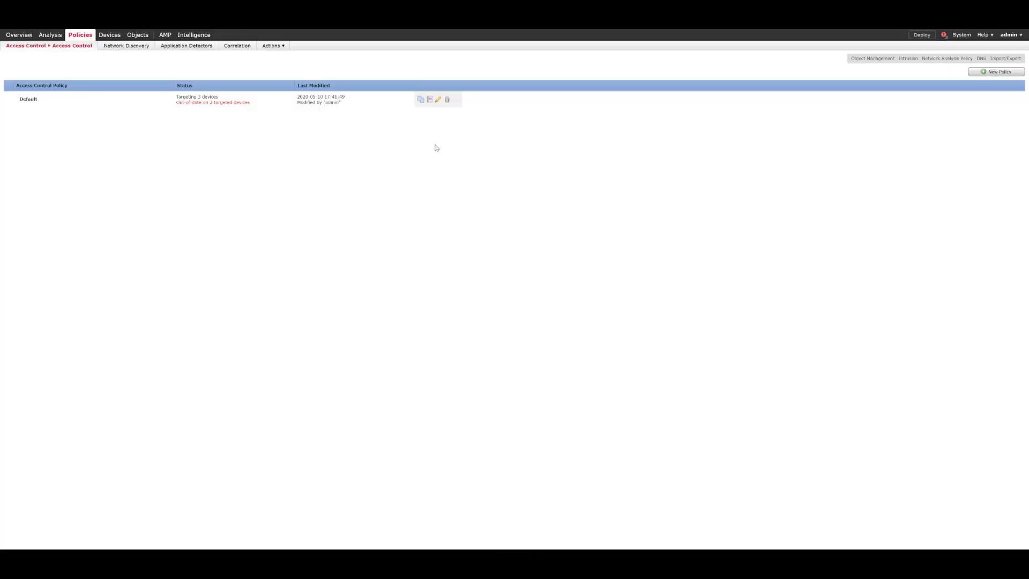
click(437, 100)
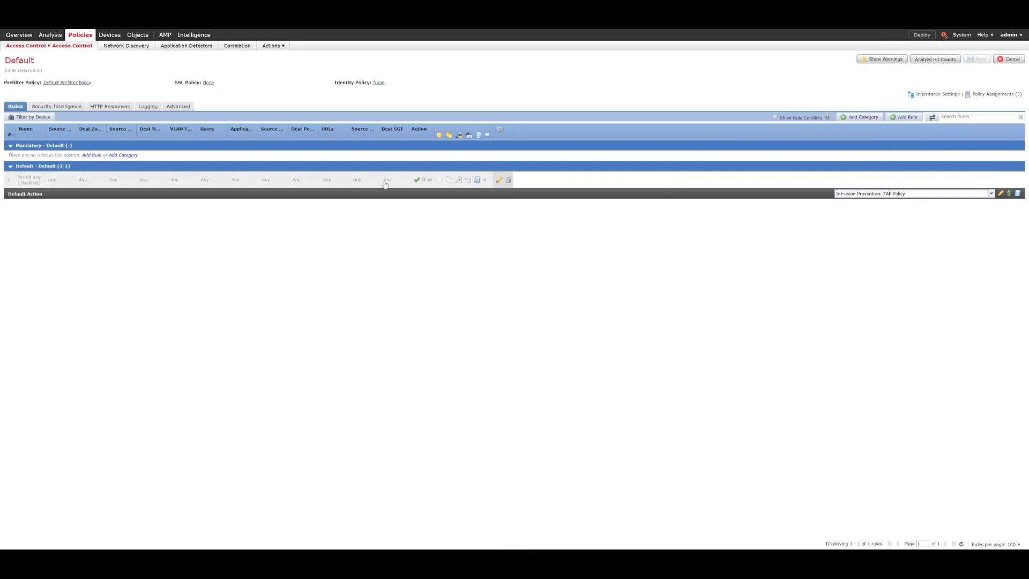
click(891, 195)
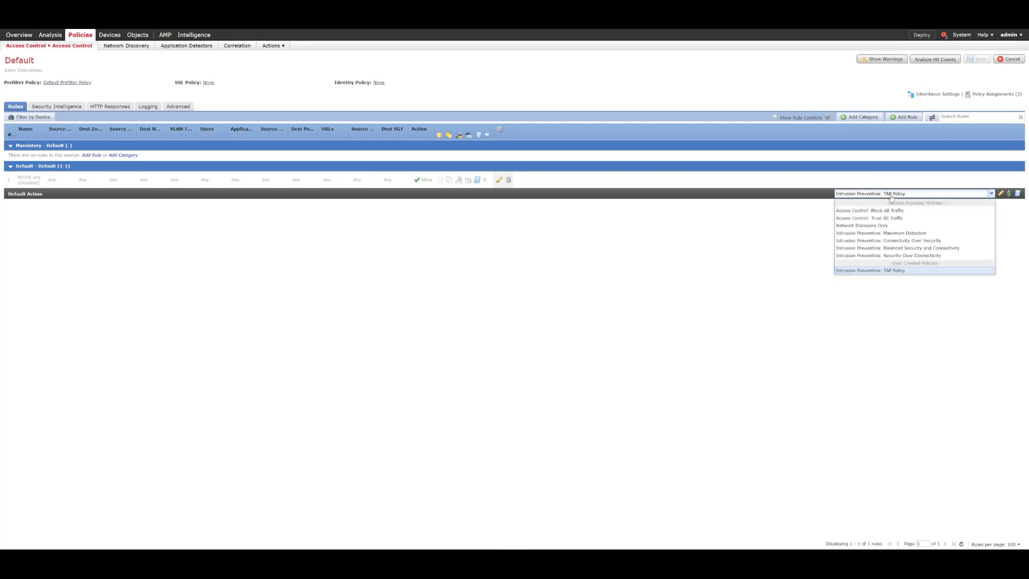
click(898, 272)
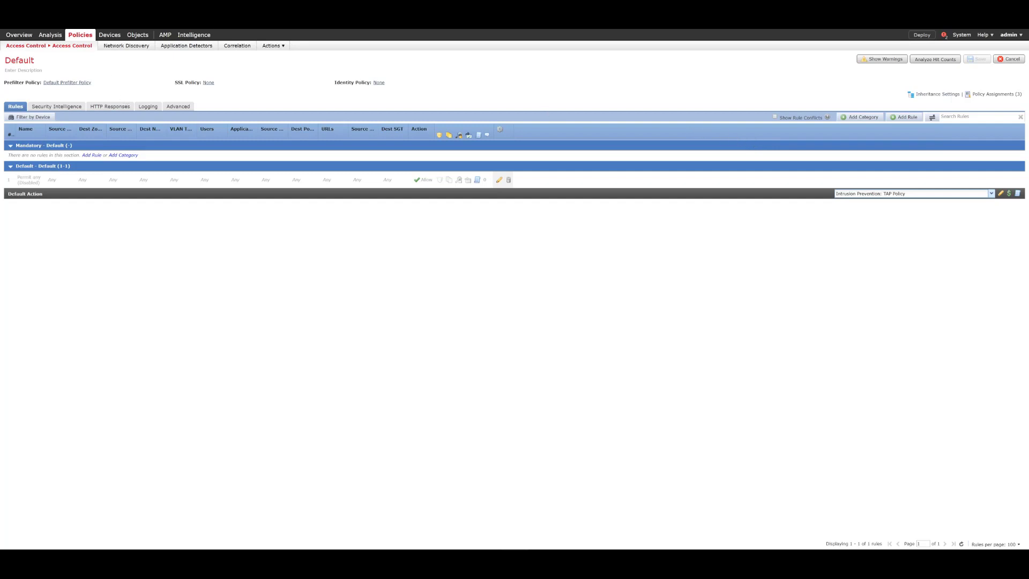
mouse_move(50, 35)
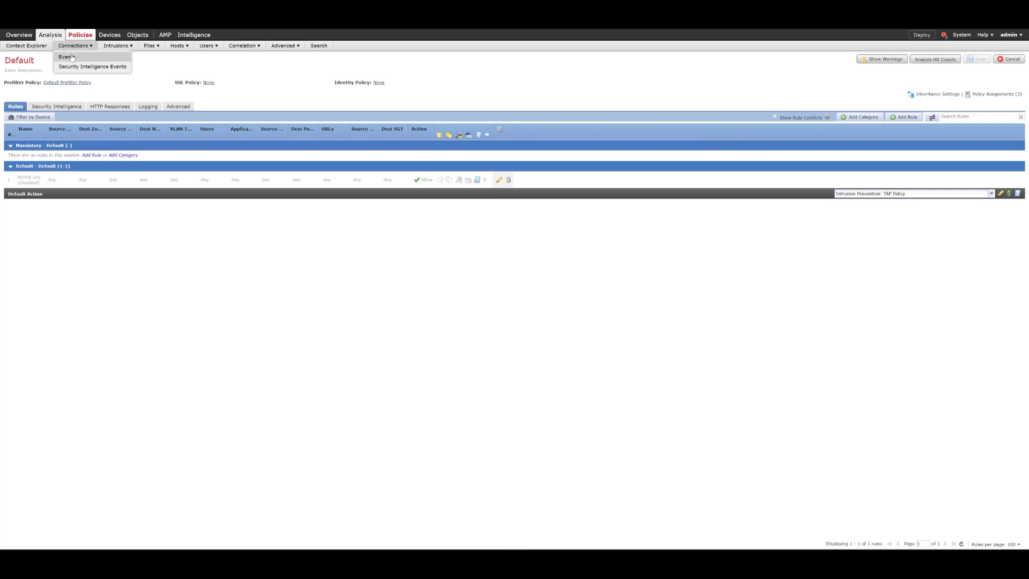
Step: Check the empty Connection Events list, then deploy pending changes to Transparent FW
click(72, 58)
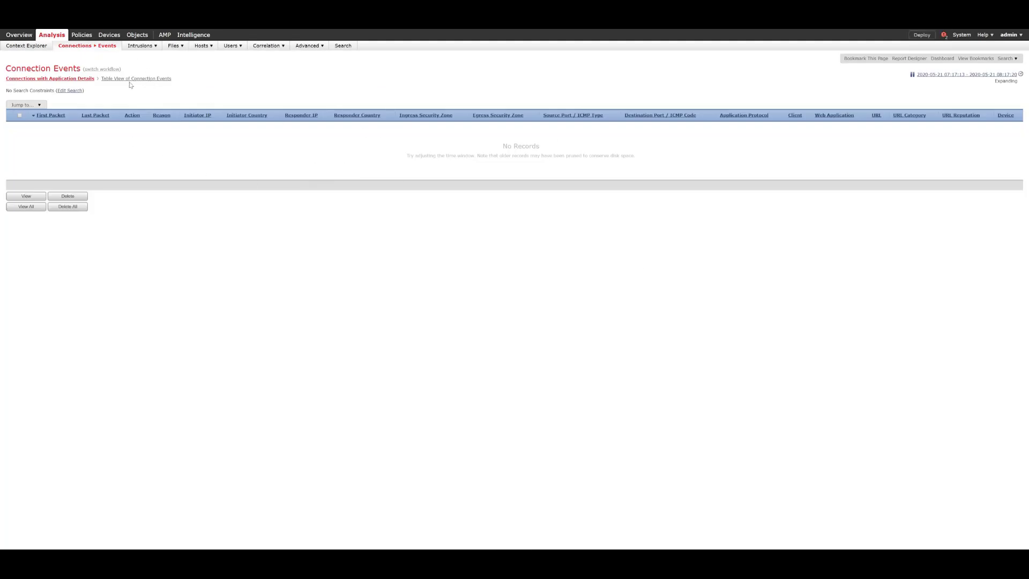
click(922, 36)
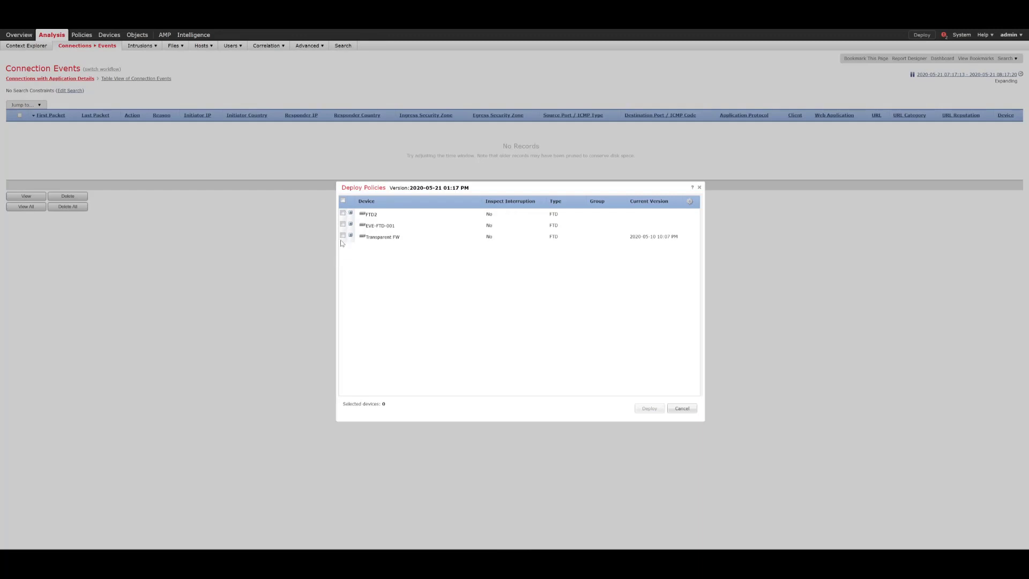
click(343, 235)
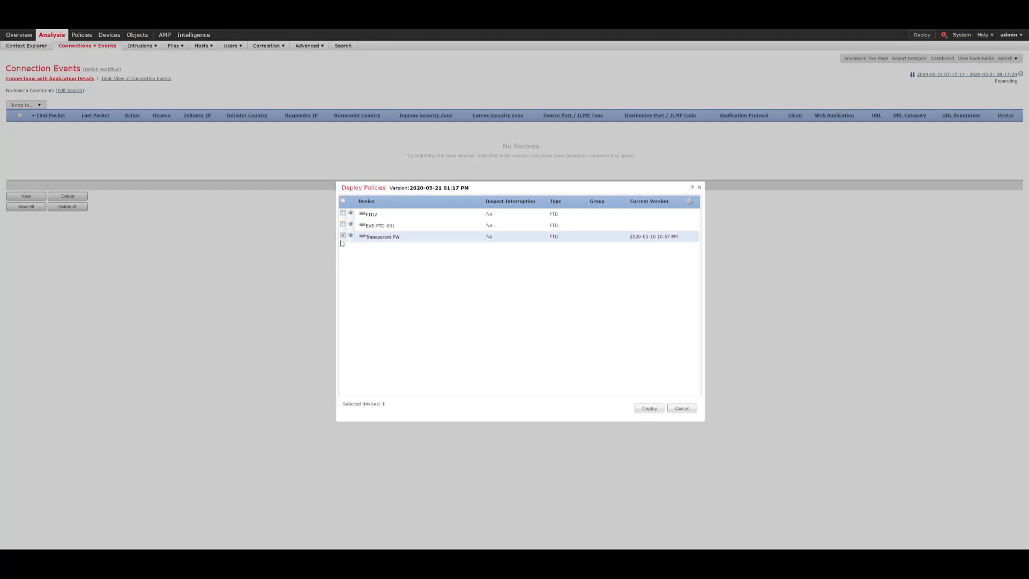
click(649, 408)
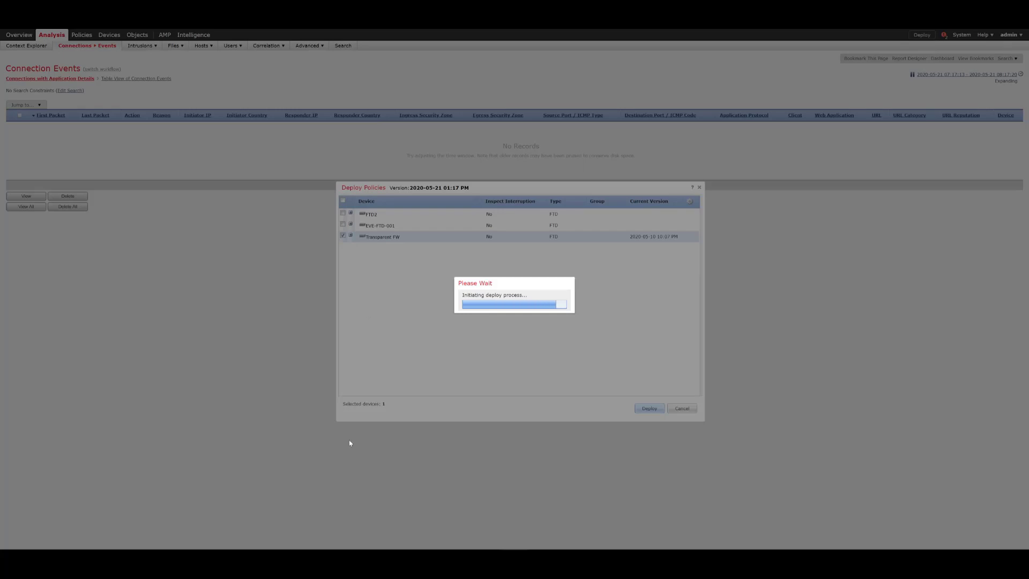
Step: On the SPAN_SW1 console, enter privileged mode and global configuration mode
mouse_move(250, 563)
click(250, 531)
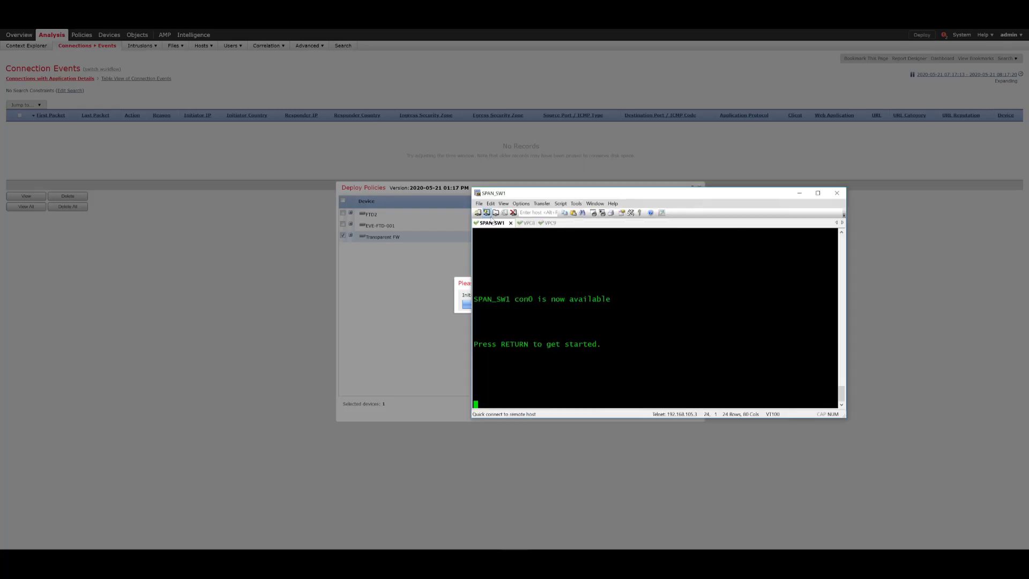
key(Return)
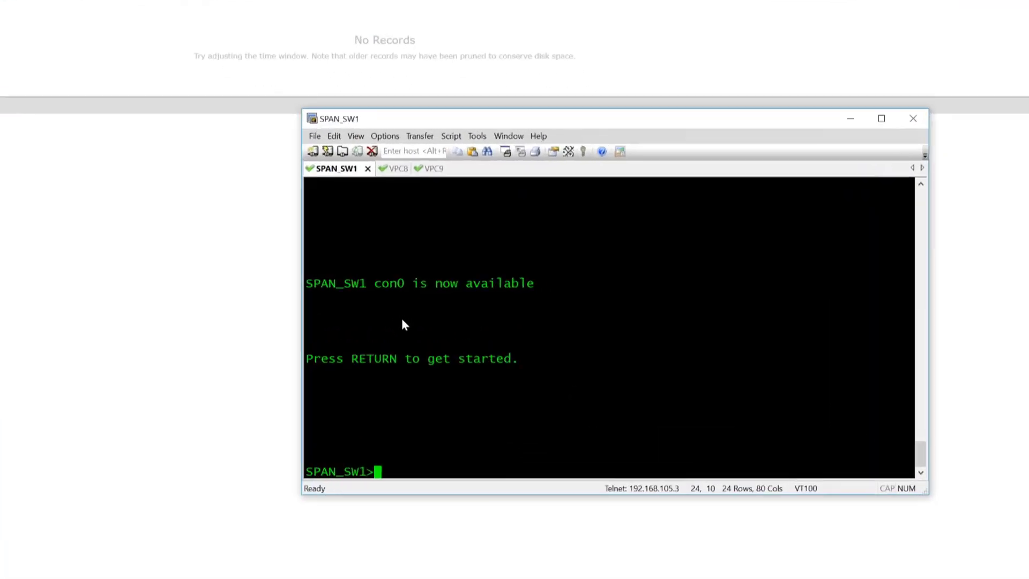
text(en)
key(Return)
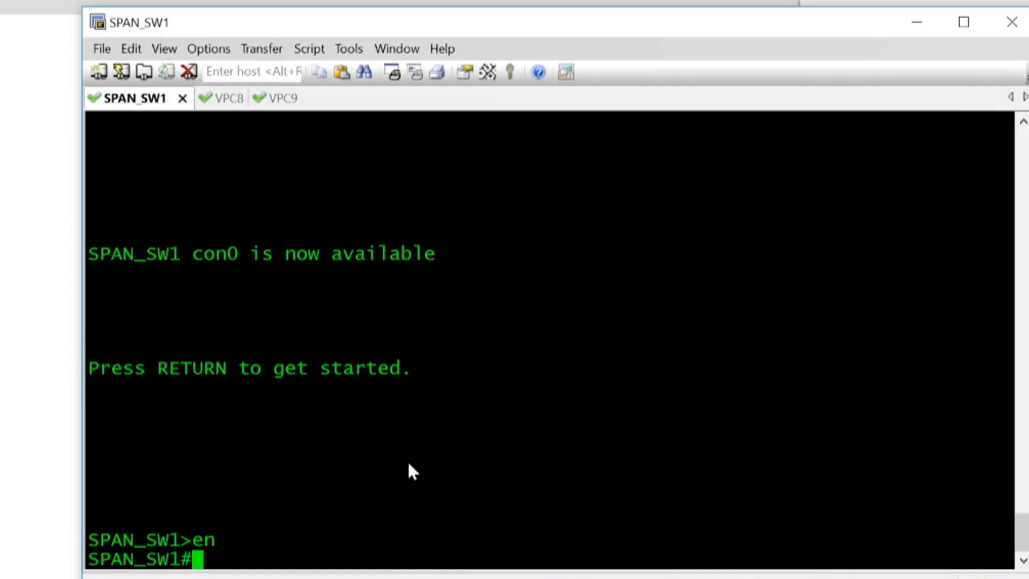
text(conf t)
key(Return)
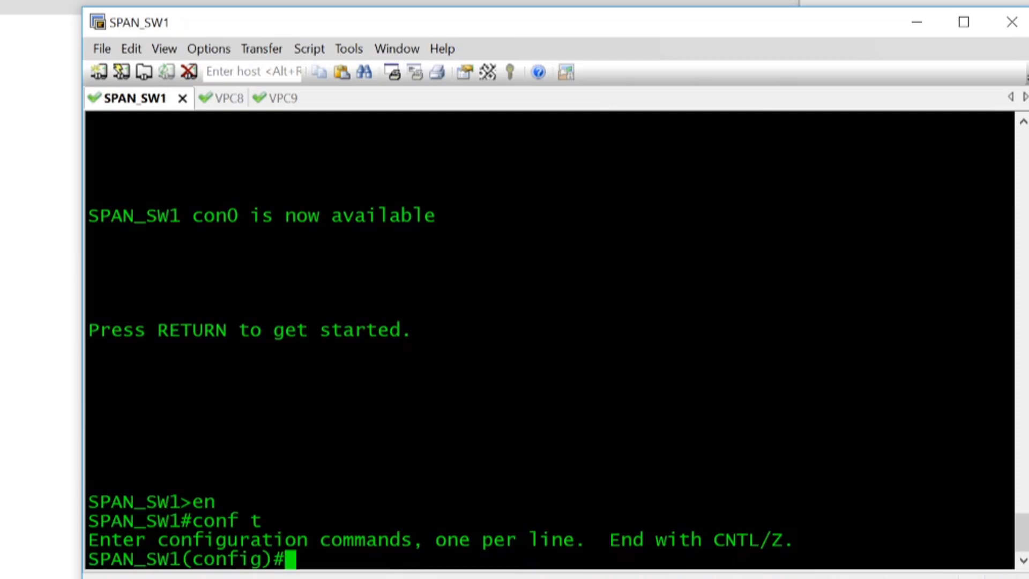
Step: Enter 'monitor session 1 source interface fastEthernet 1/0 both' using Tab completion
text(monit)
key(Tab)
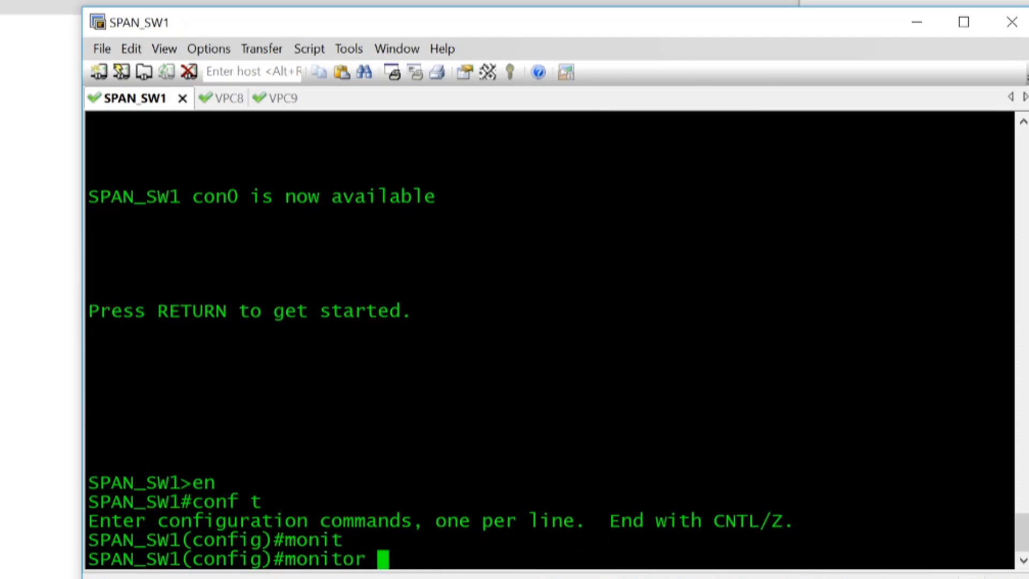
text(?)
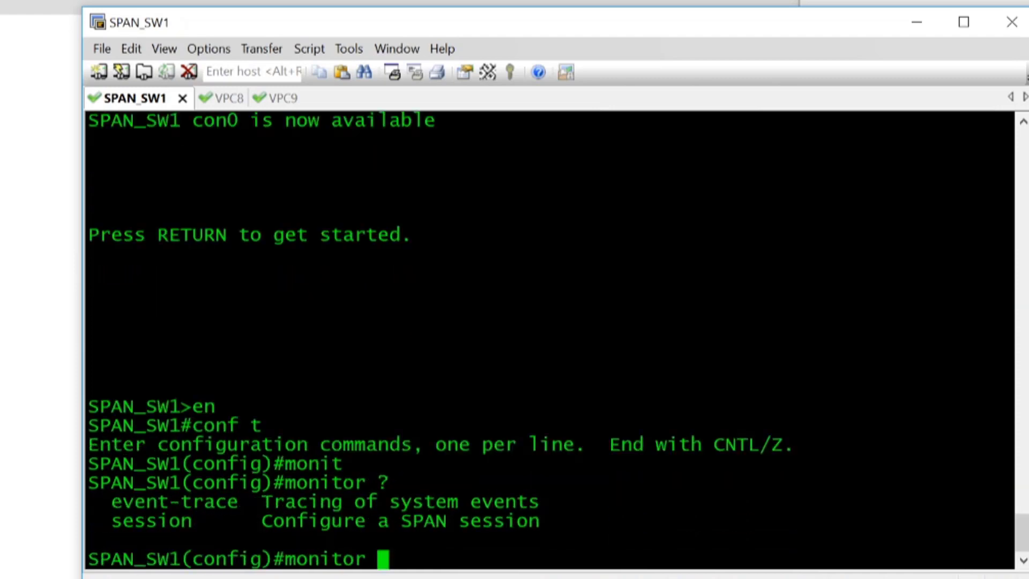
text(ses)
key(Tab)
text(?)
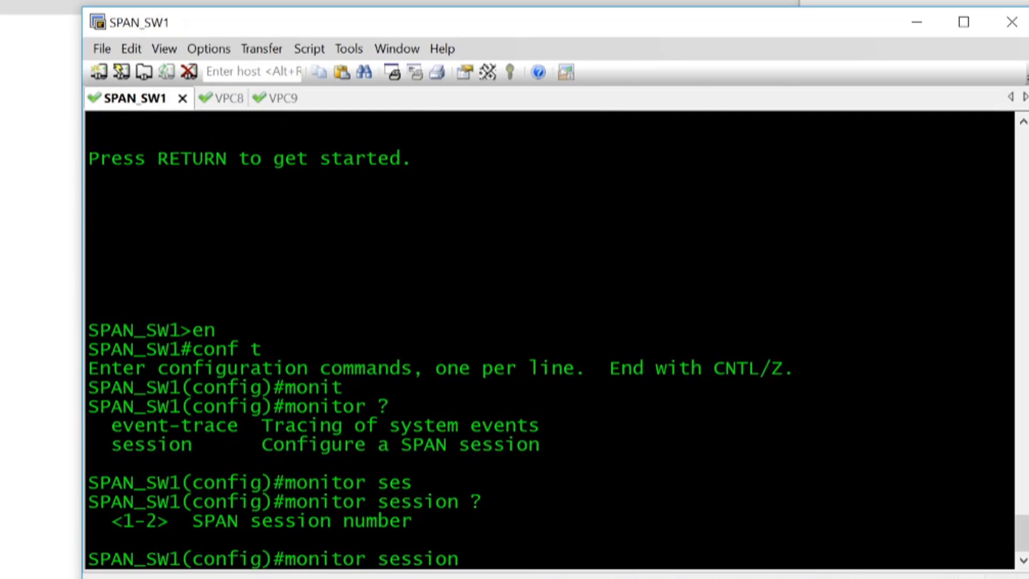
text(1 ?)
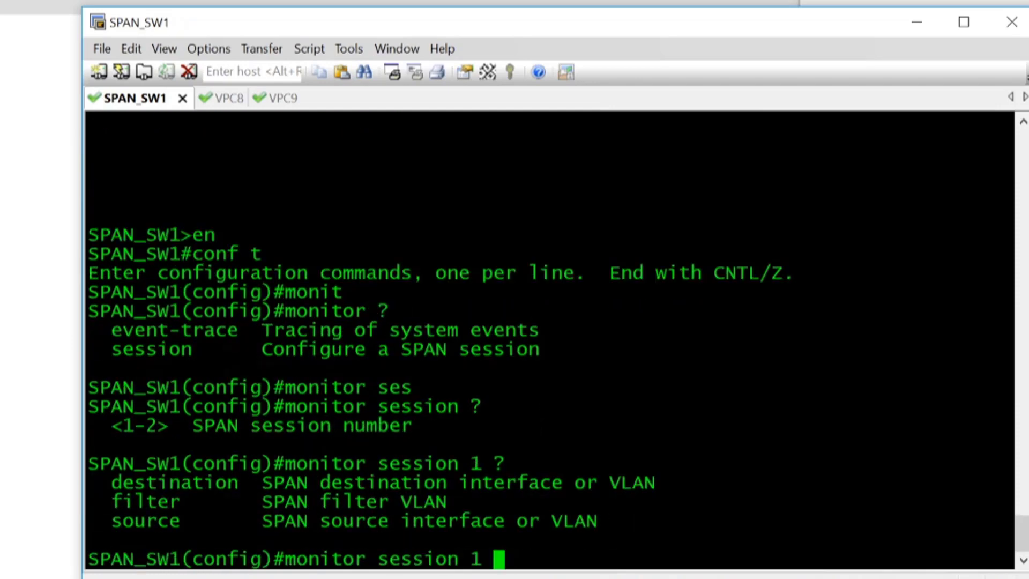
text(sou)
key(Tab)
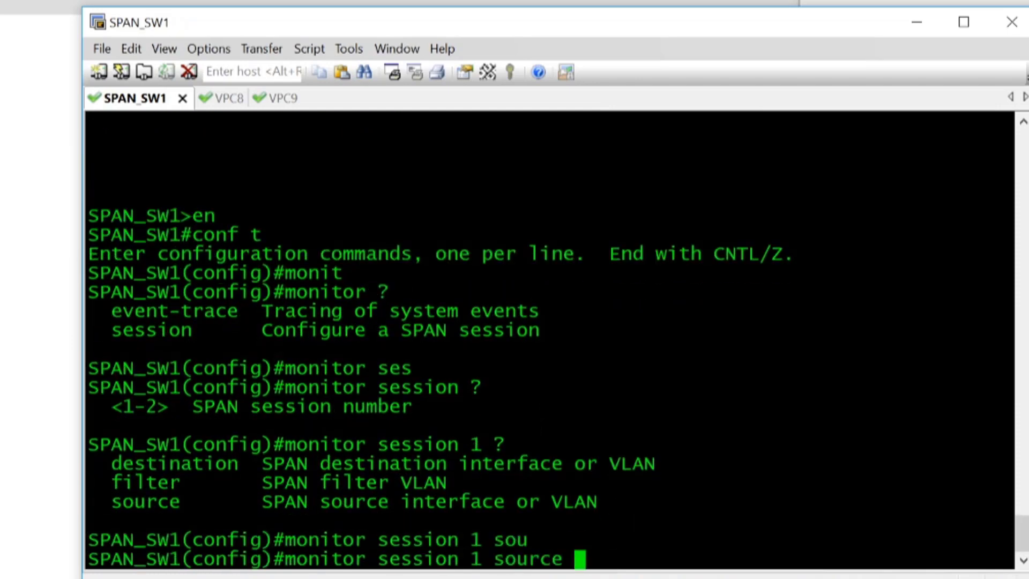
text(?)
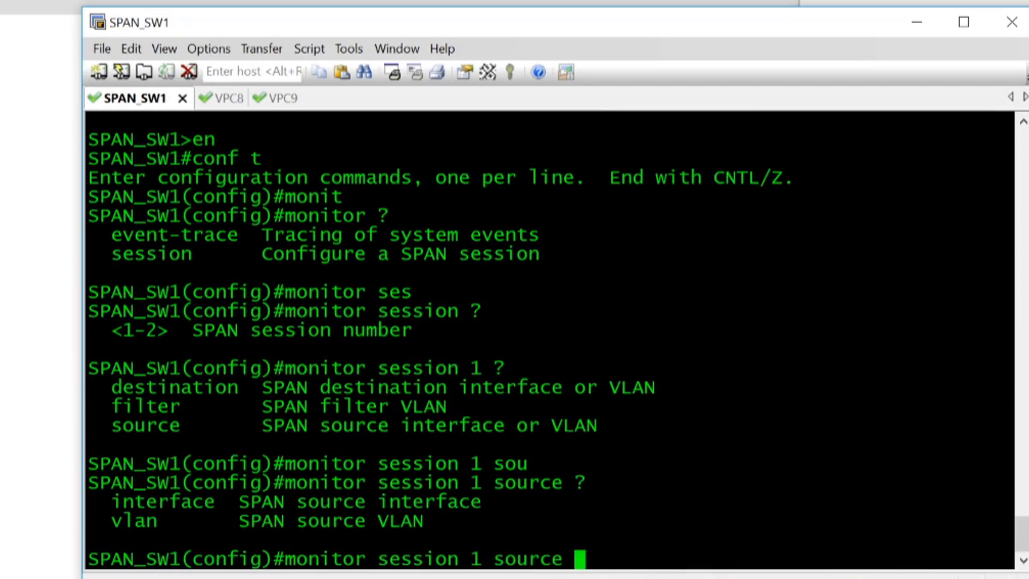
text(in)
key(Tab)
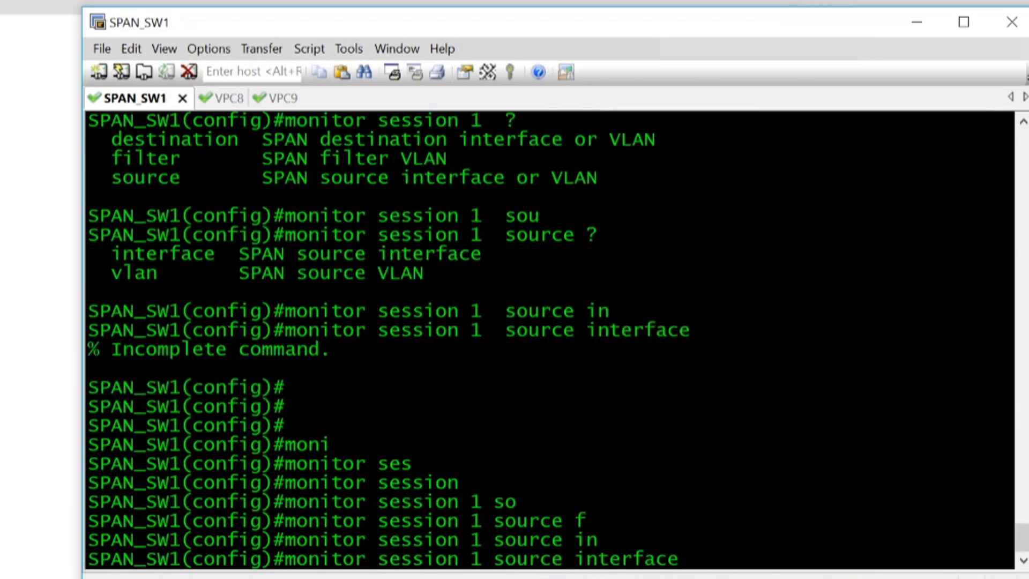
text(?)
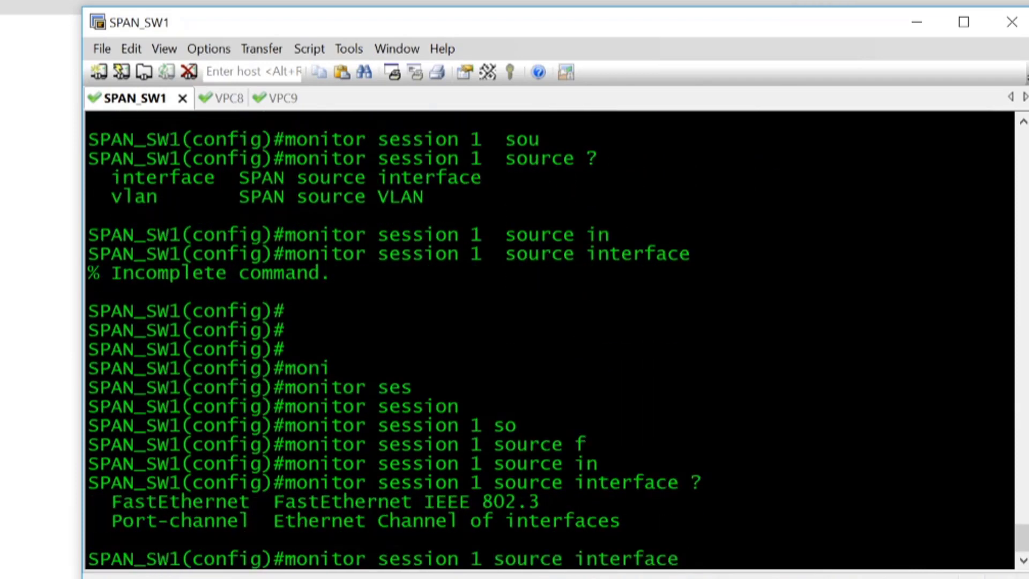
text(fa)
key(Tab)
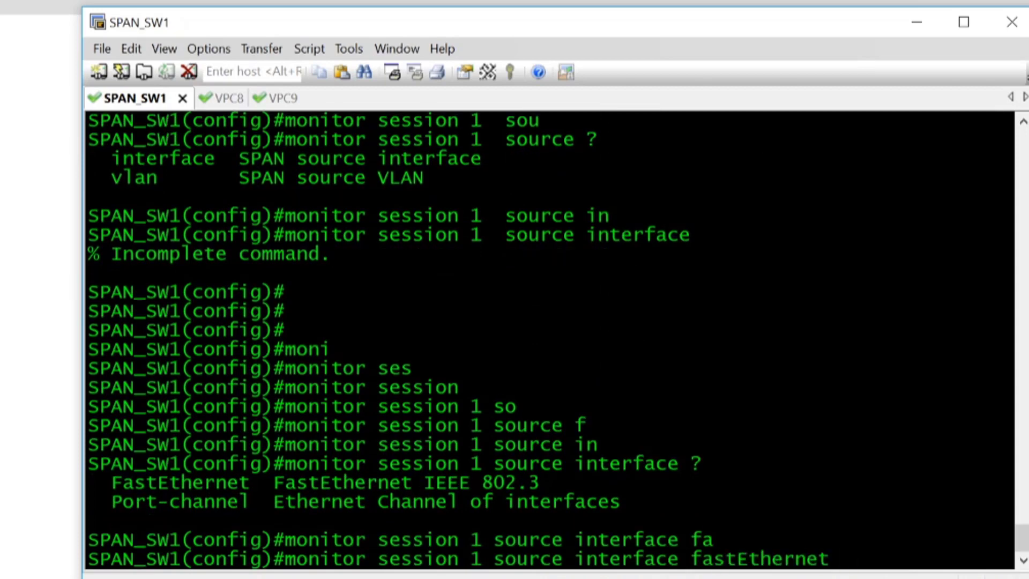
text(1/0 ?)
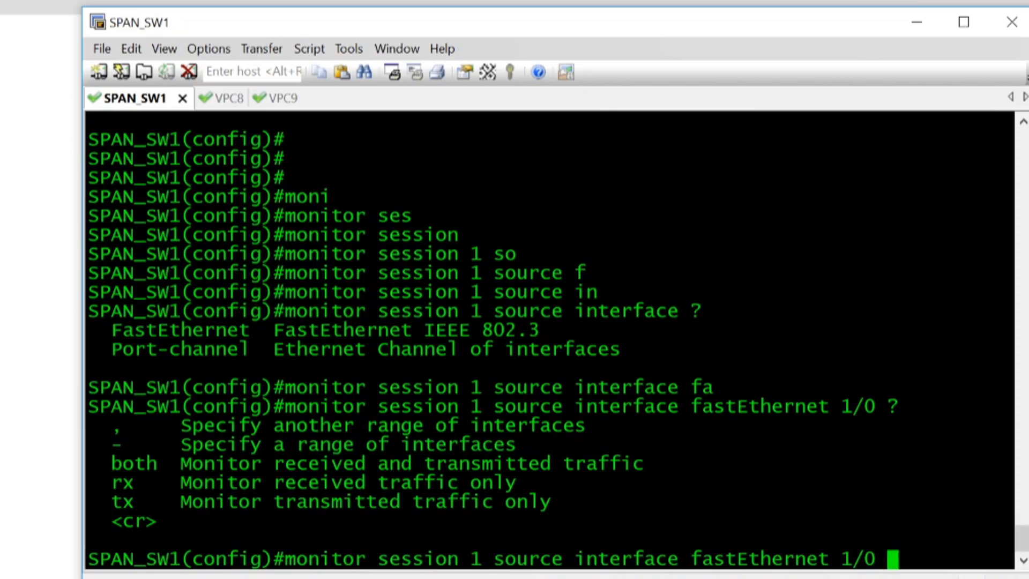
text(both)
key(Return)
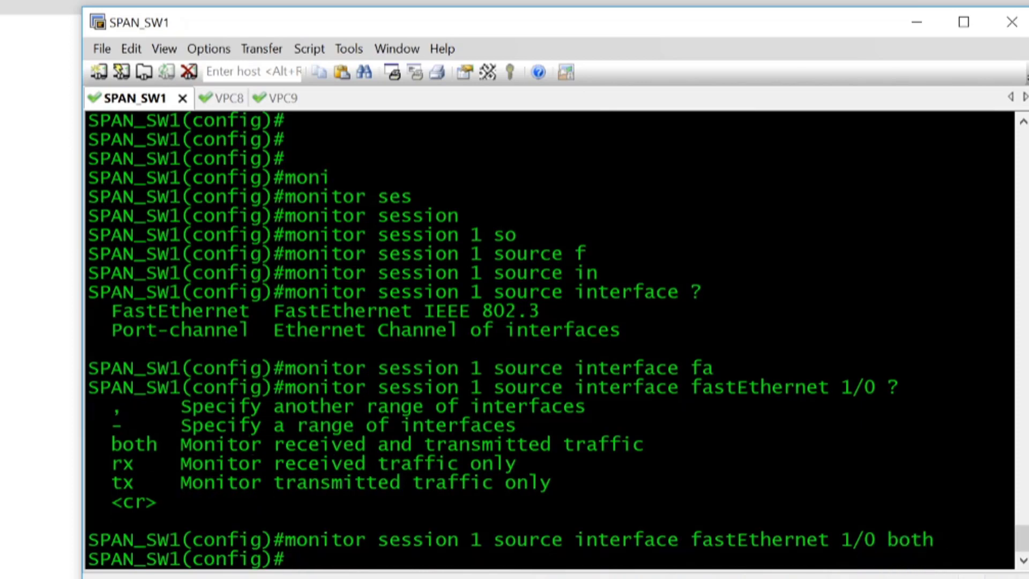
Step: Enter 'monitor session 1 destination interface fastEthernet 1/2' on SPAN_SW1
text(moni)
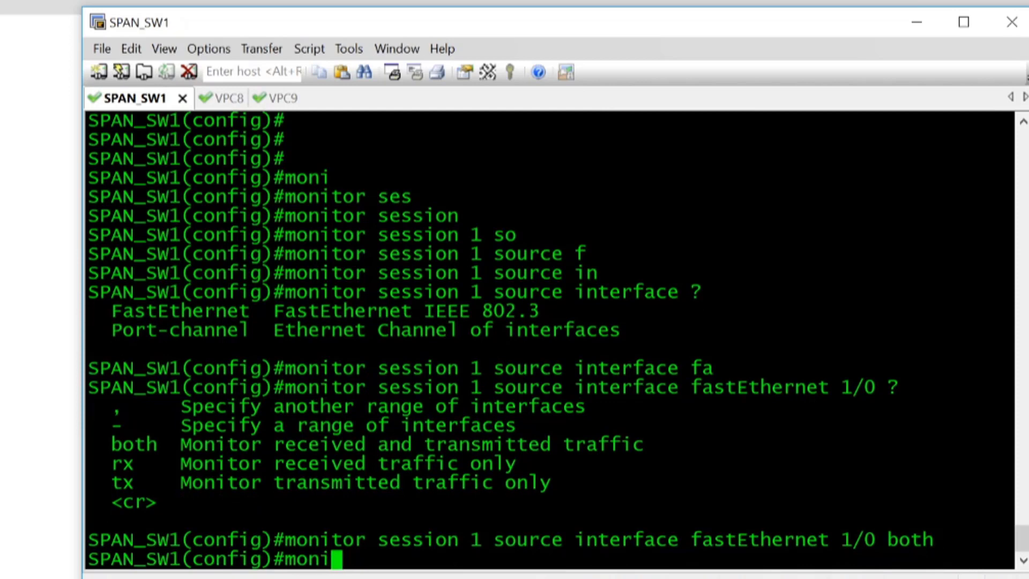
text(to)
key(Tab)
text(sess)
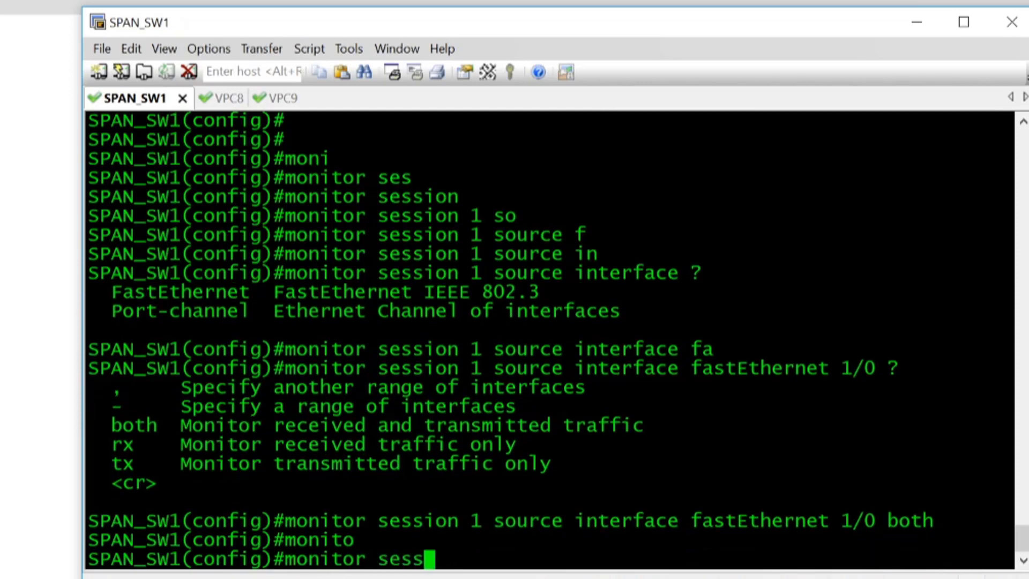
key(Tab)
text(1 )
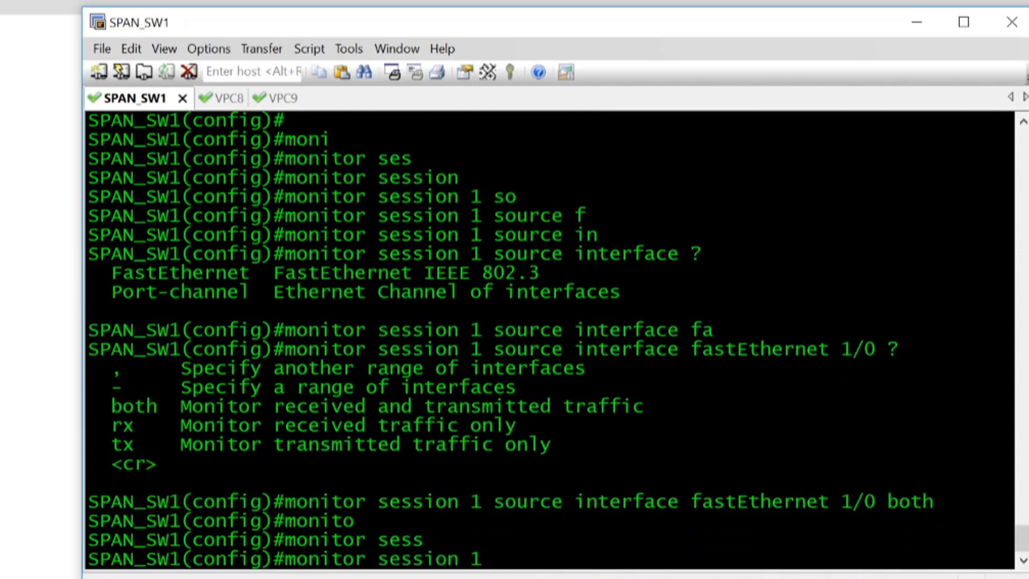
text(des)
key(Tab)
text(?)
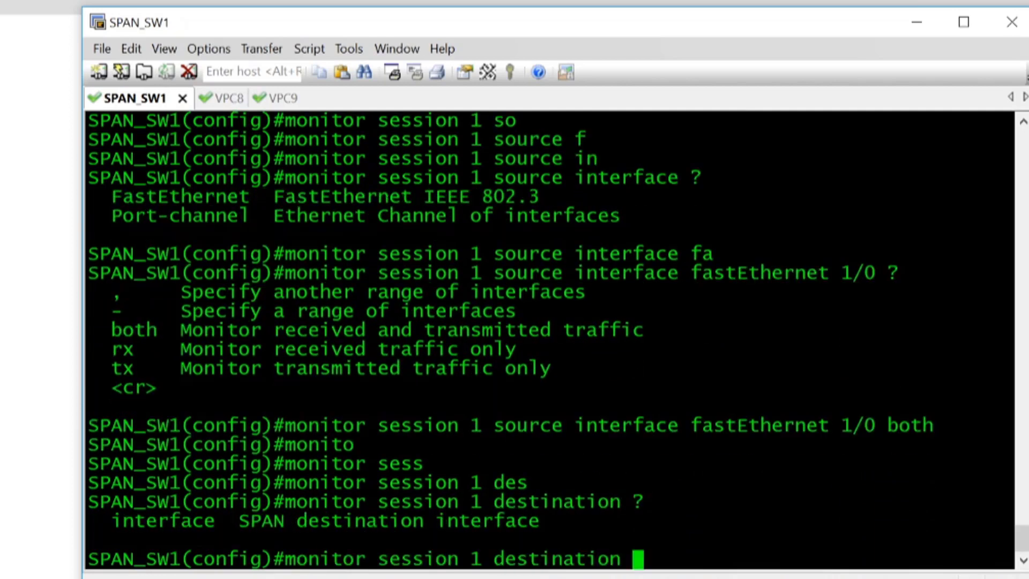
text(in)
key(Tab)
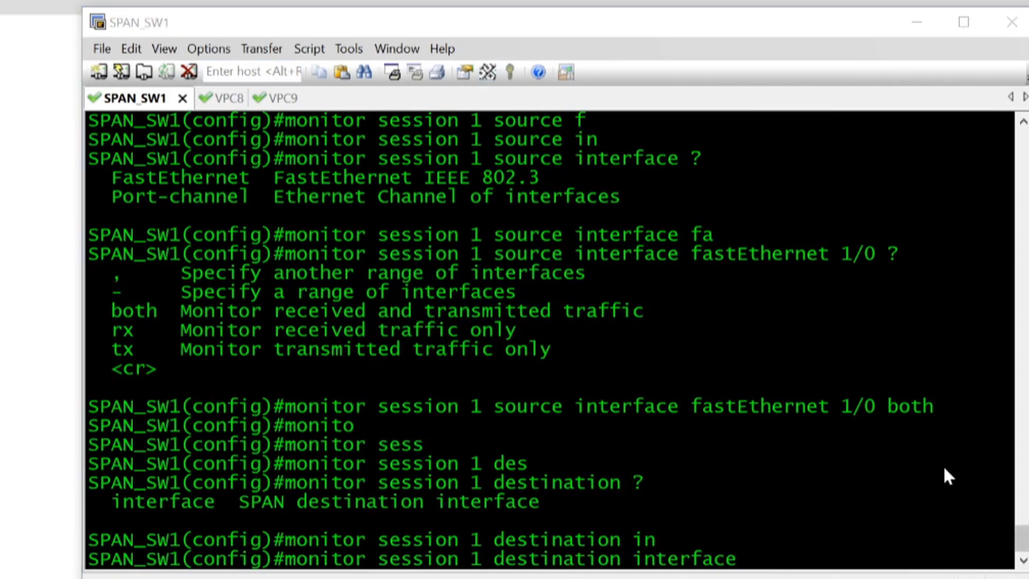
text(f)
key(Tab)
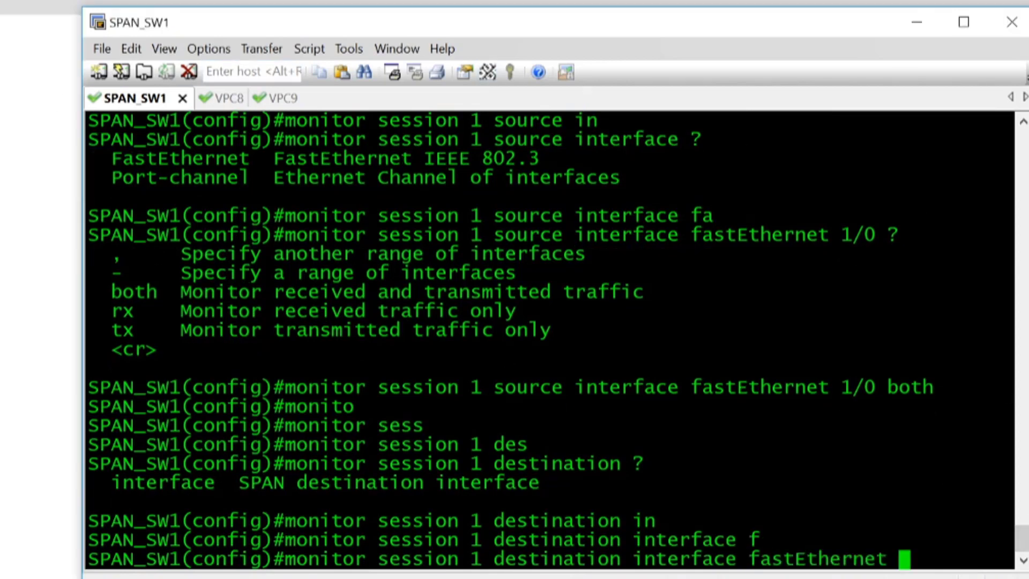
text(1/2)
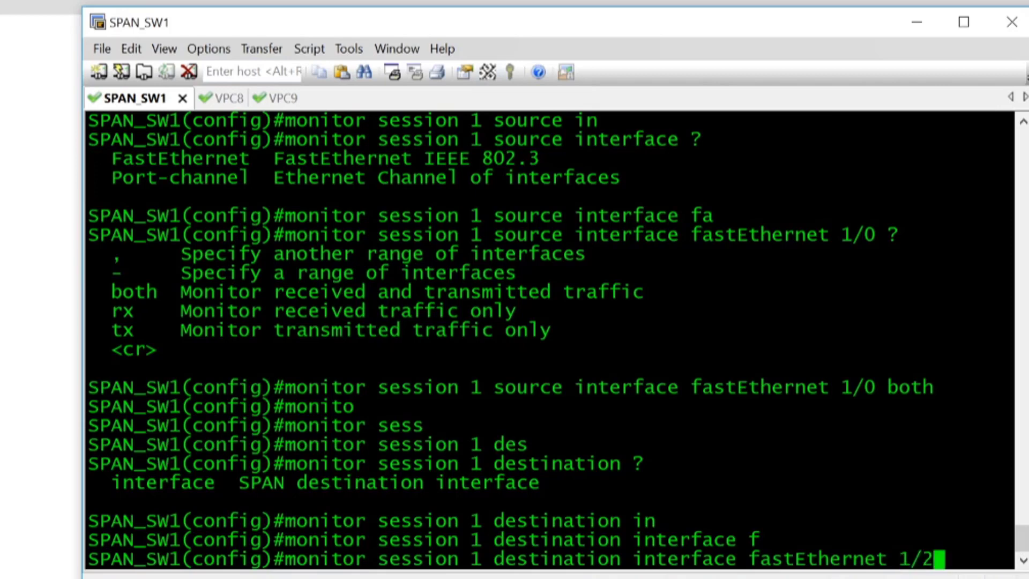
text( ?)
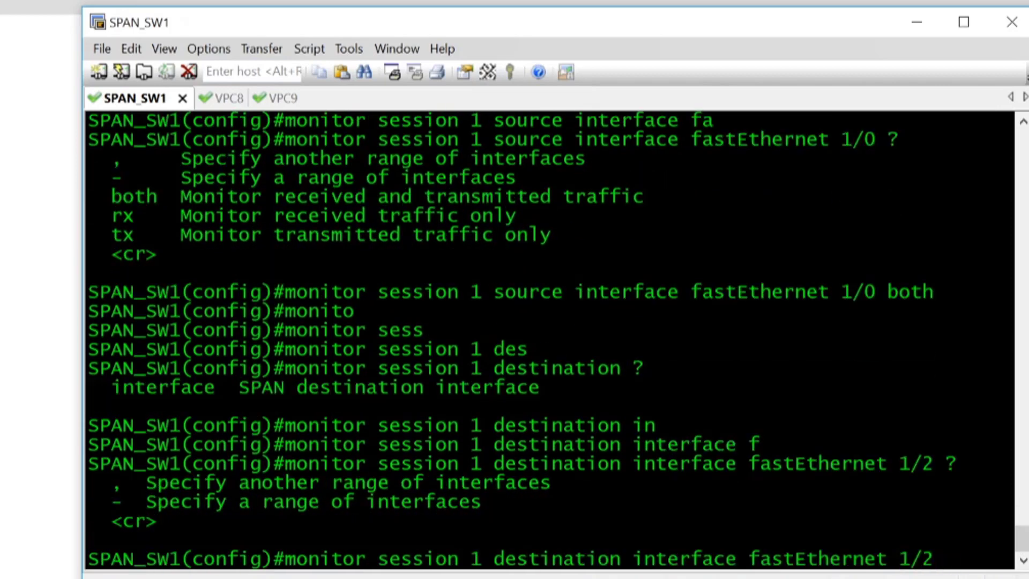
key(Return)
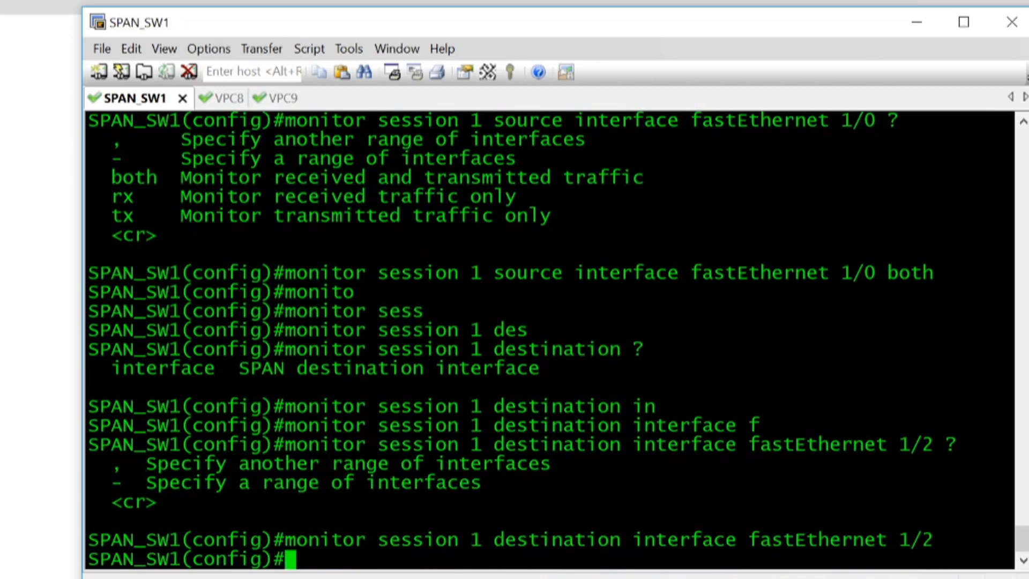
key(Return)
key(Return)
key(Return)
Step: Run 'do show run | in monitor' to verify source Fa1/0 and destination Fa1/2
text(do s)
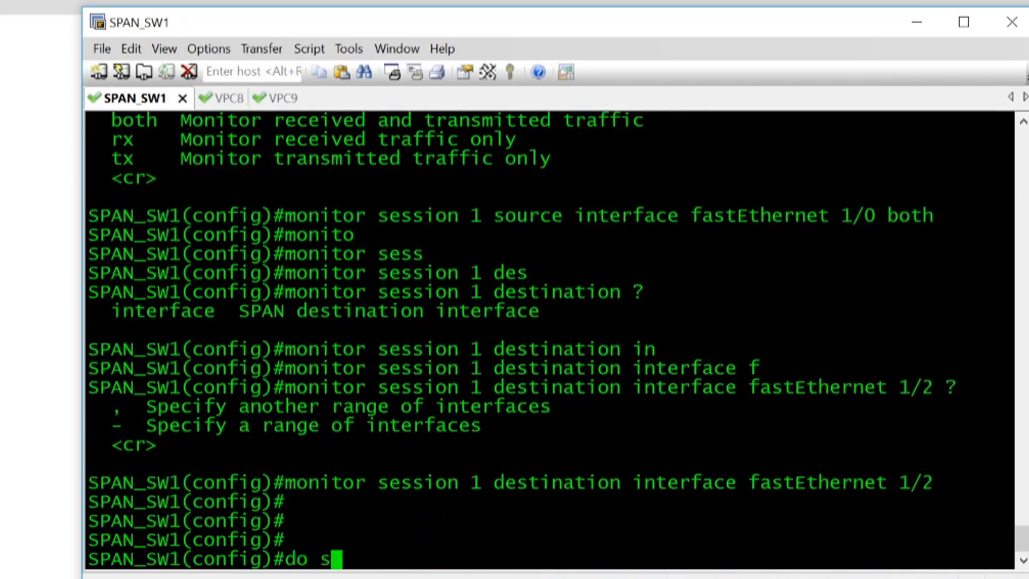
text(how ru)
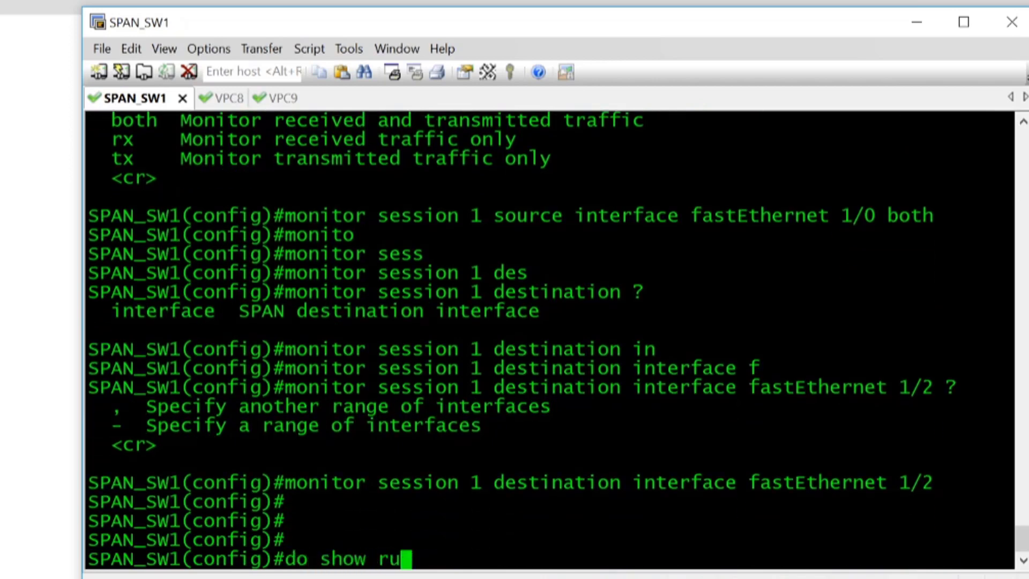
text(n 2|)
key(BackSpace)
key(BackSpace)
key(BackSpace)
text(| in mon)
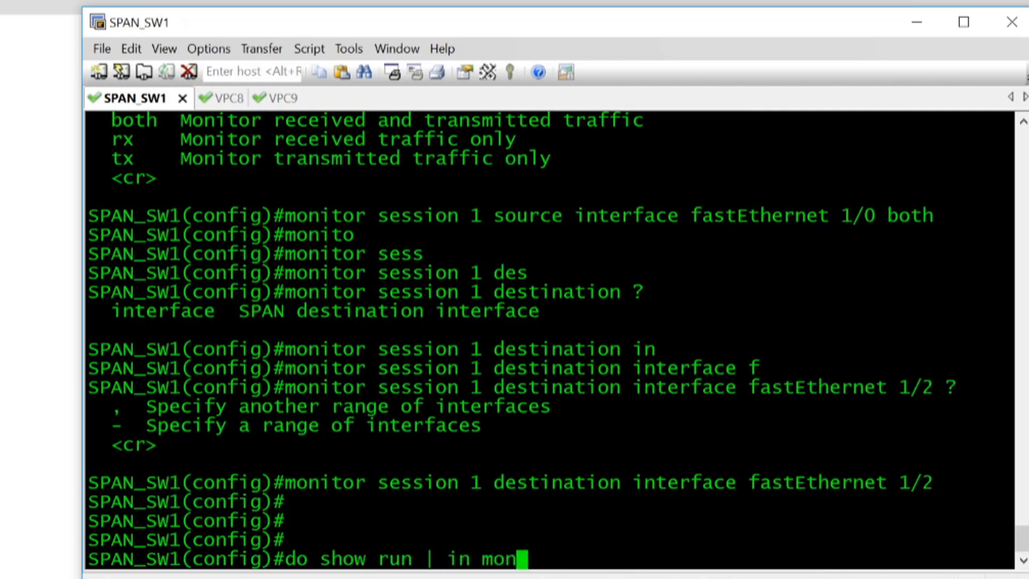
text(itor)
key(Return)
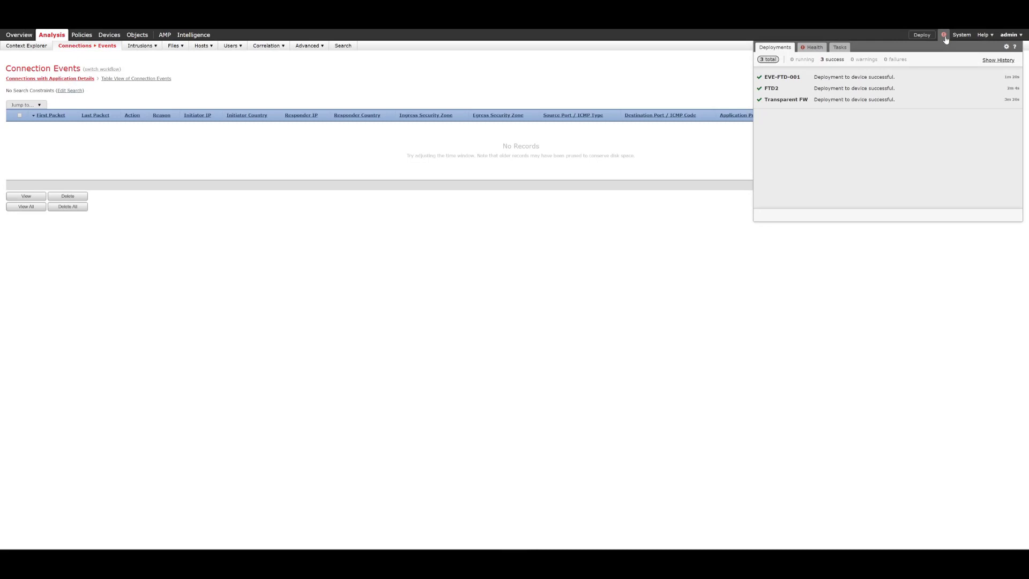
Step: Close the FMC deployments panel and switch to the VPC8 console in SecureCRT
click(945, 38)
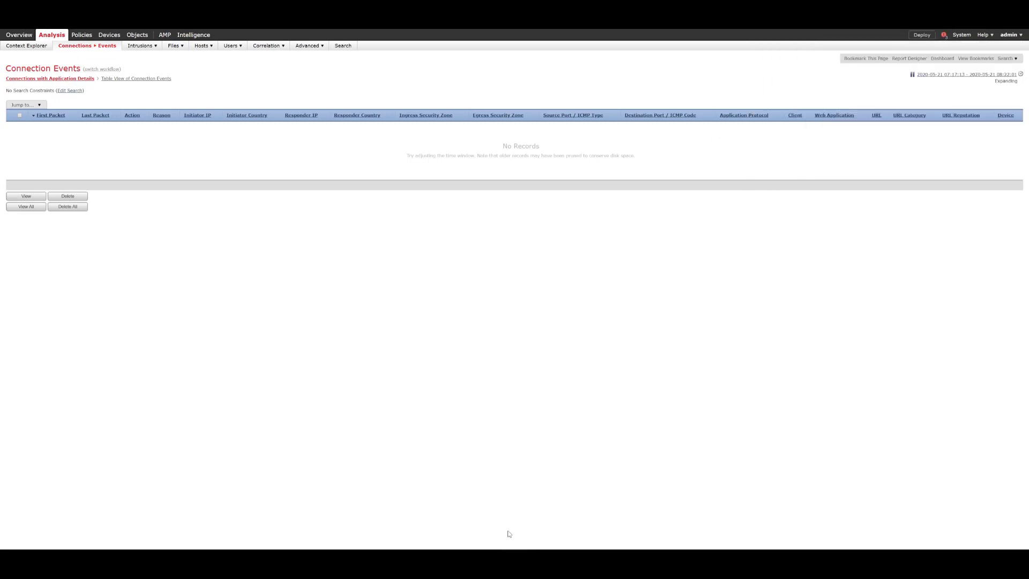
click(251, 545)
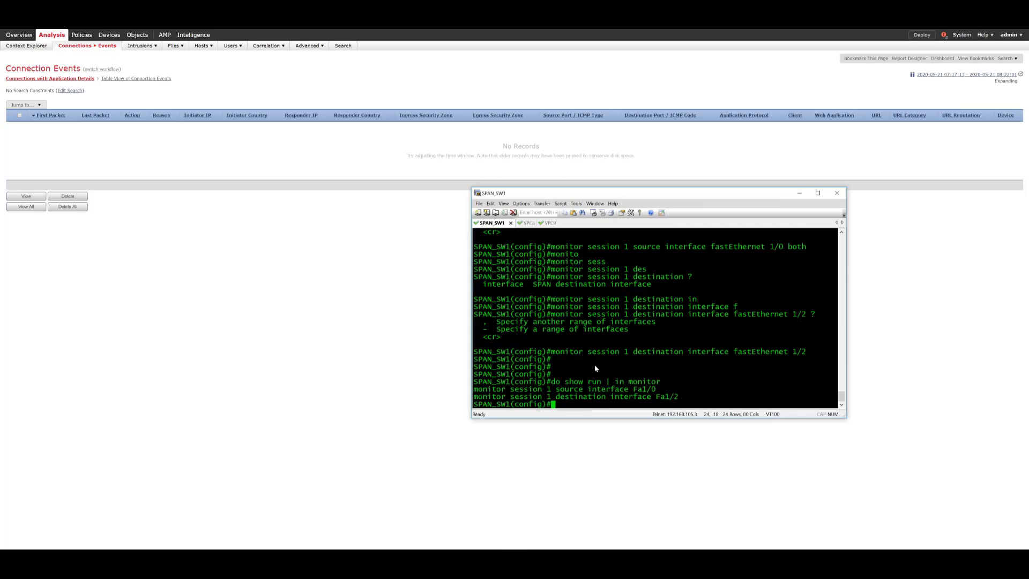
click(527, 223)
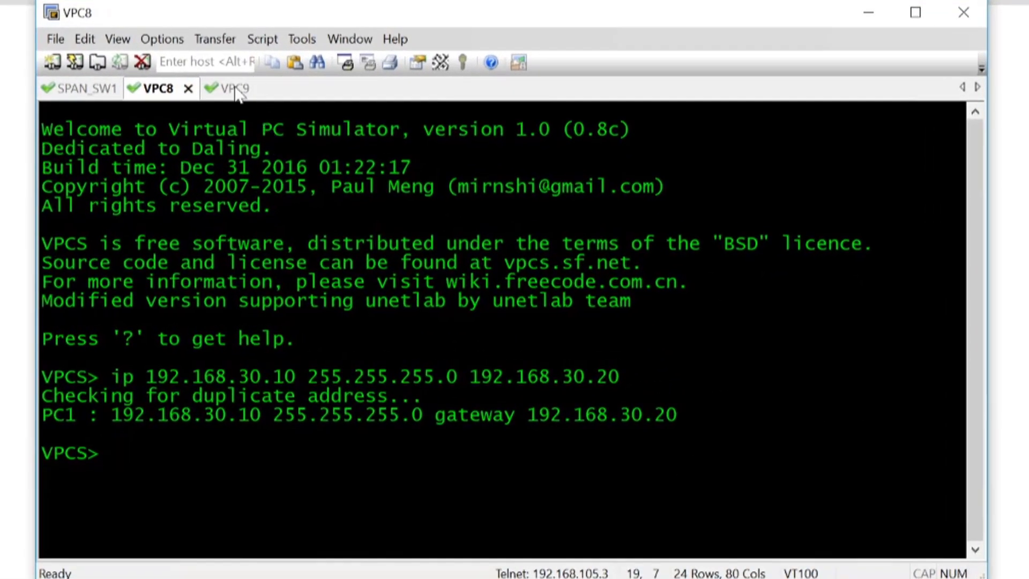
Step: Ping 192.168.30.20 from VPC8
click(236, 91)
click(161, 90)
key(Return)
key(Return)
key(Return)
text(ping 192.168.30.20)
key(Return)
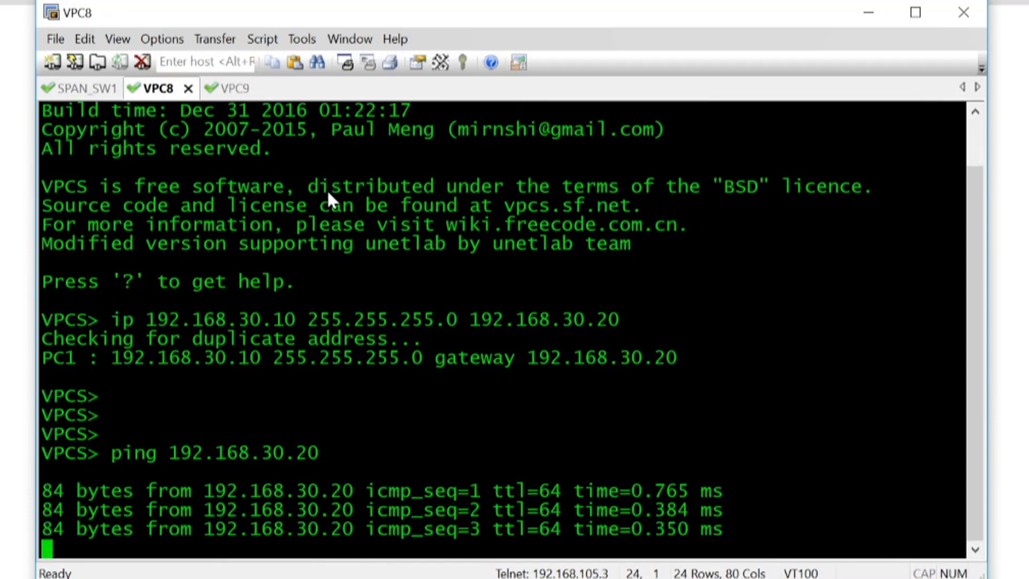
Step: Ping 192.168.30.10 from VPC9, receiving five replies
click(228, 89)
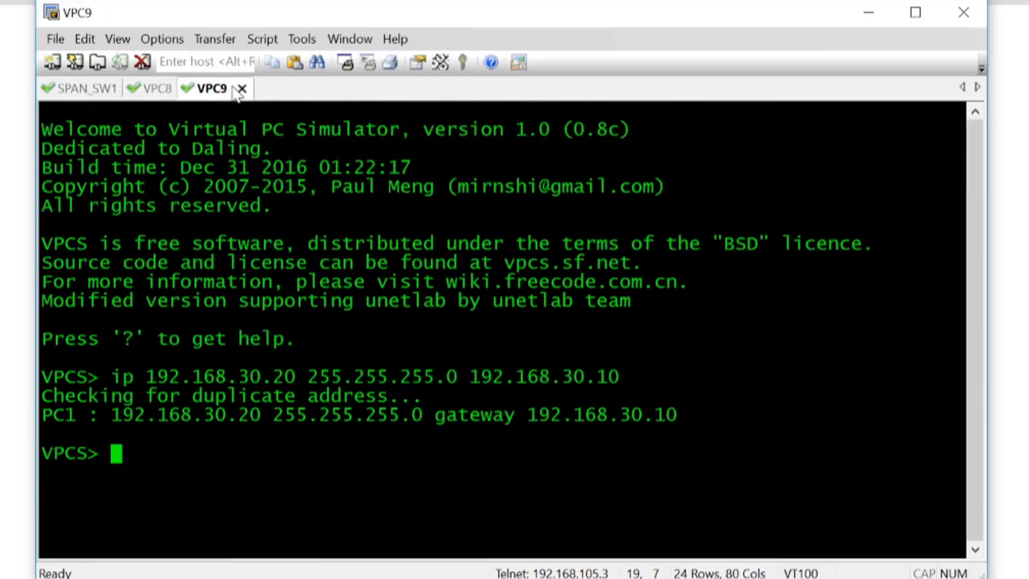
text(ping 192.168)
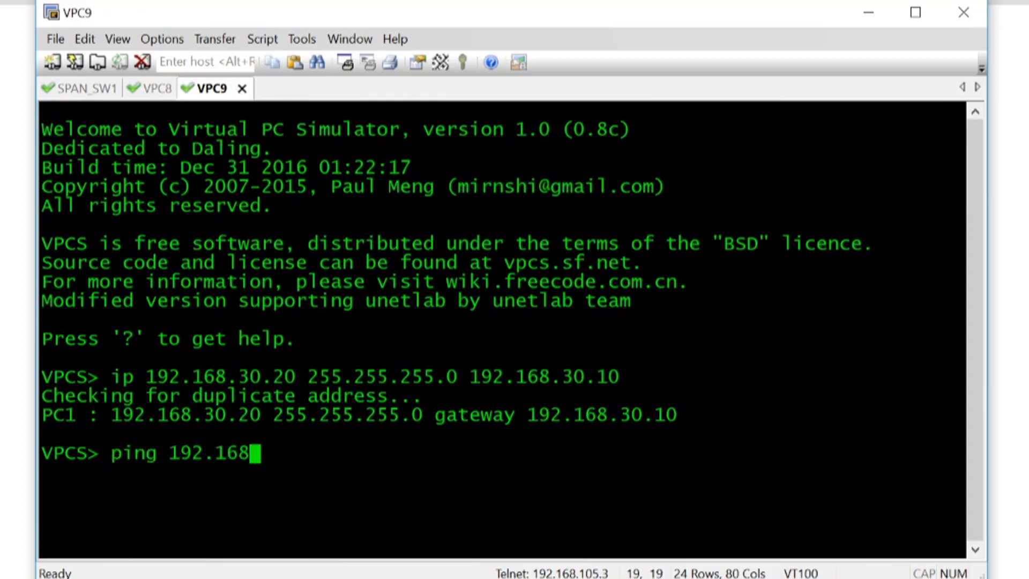
text(.30.10)
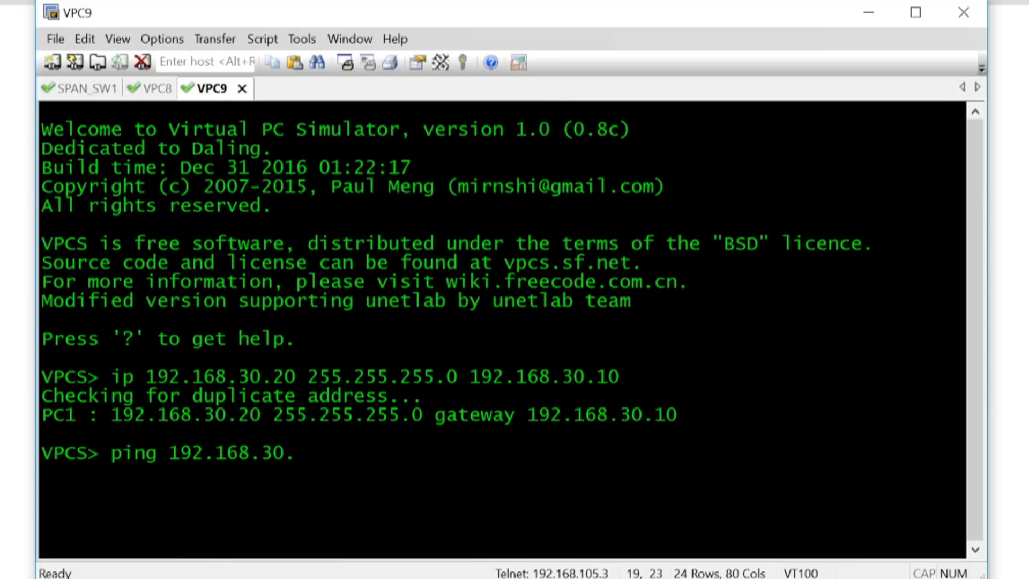
key(Return)
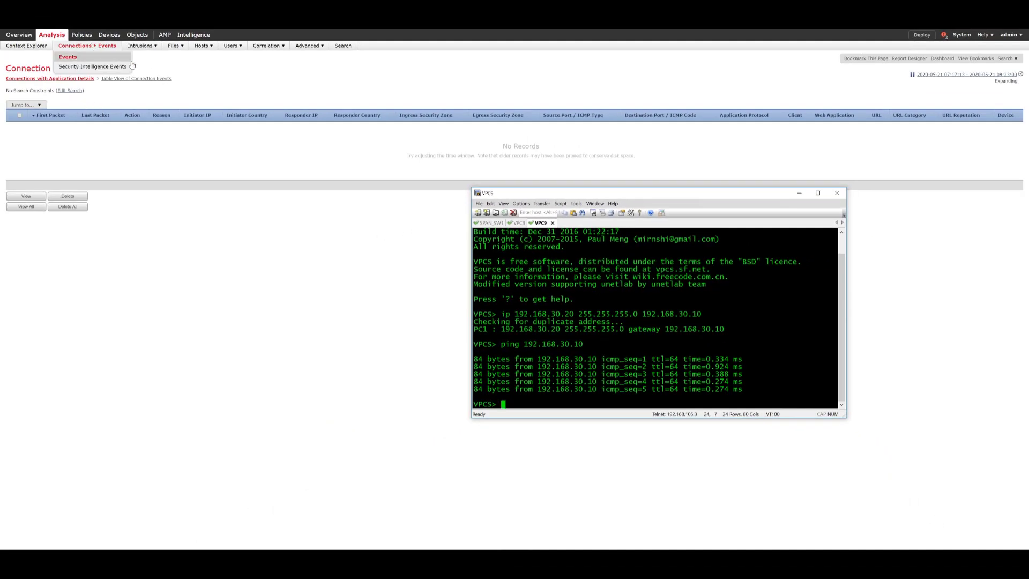
Step: Bring the FMC Connection Events page back to the front
click(266, 267)
mouse_move(103, 47)
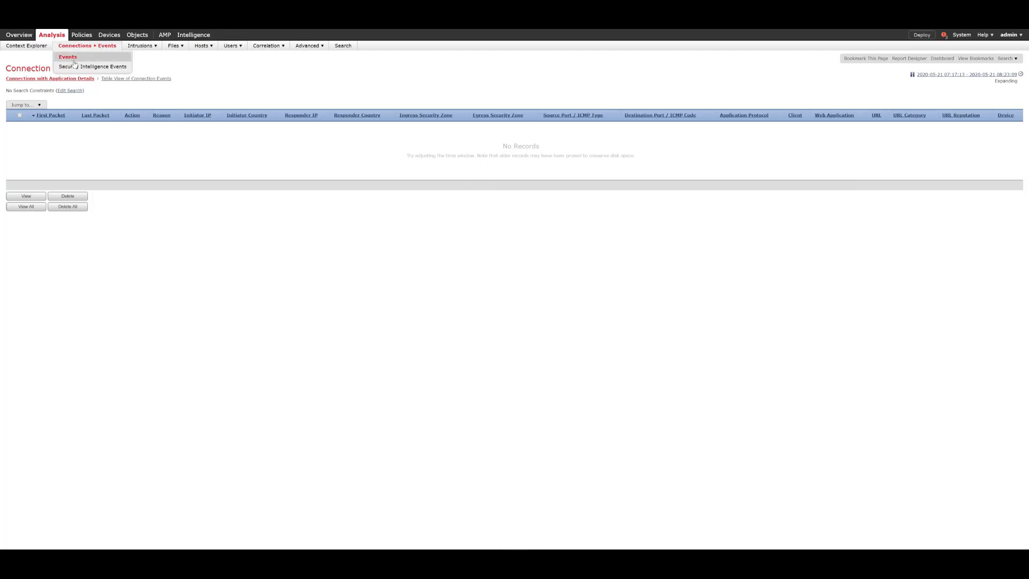